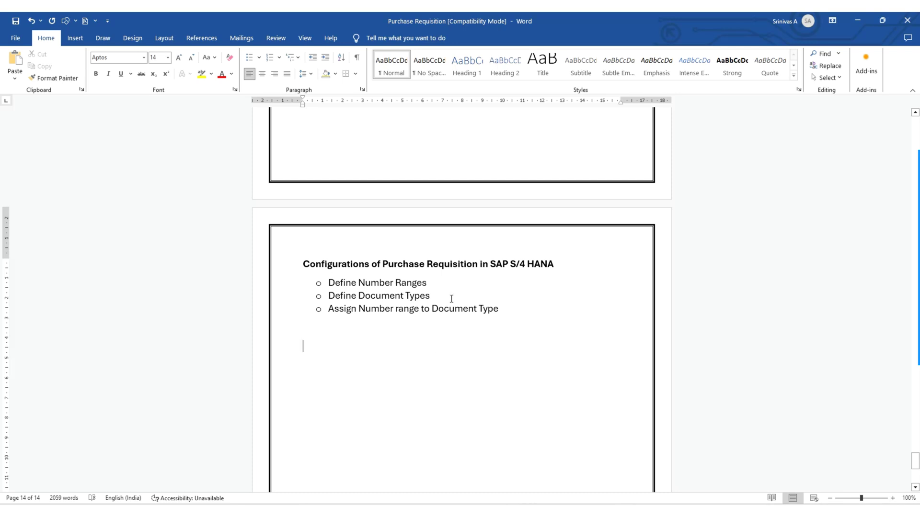
Step: Review the three purchase requisition configuration tasks: number ranges, document types and assigning the number range to the document type
click(306, 283)
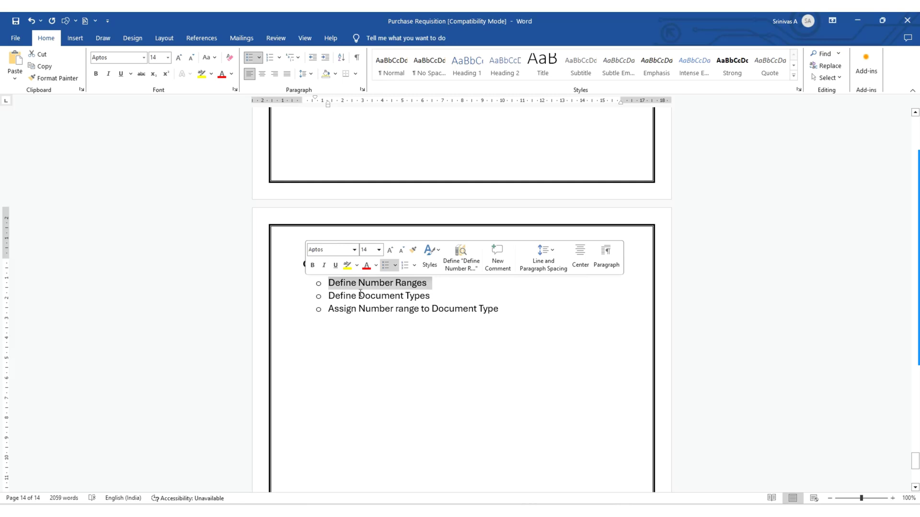
drag(441, 296, 322, 302)
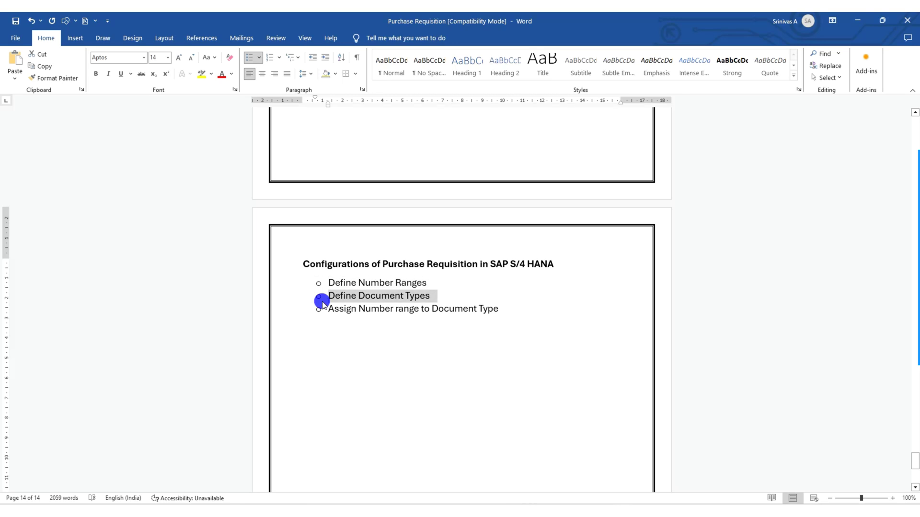
click(273, 308)
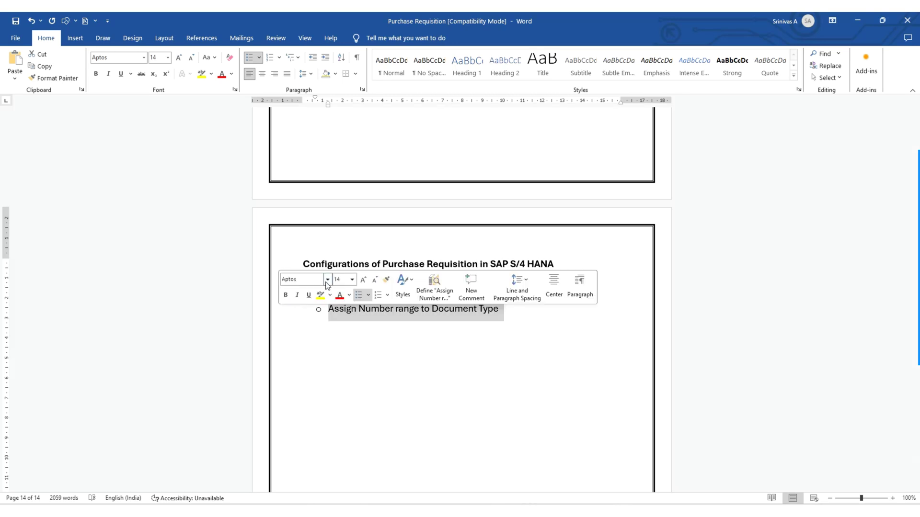
click(421, 407)
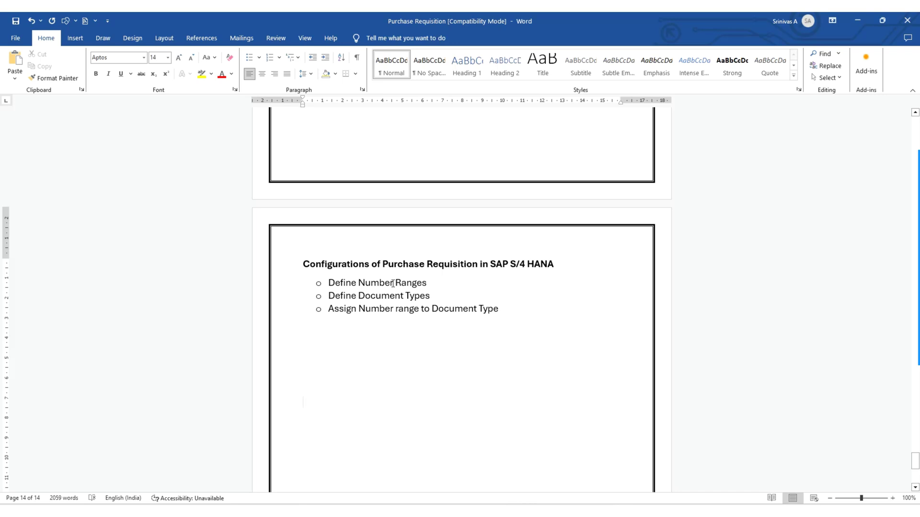
Step: Switch to SAP Easy Access, run transaction spro and open the SAP Reference IMG
key(alt+Tab)
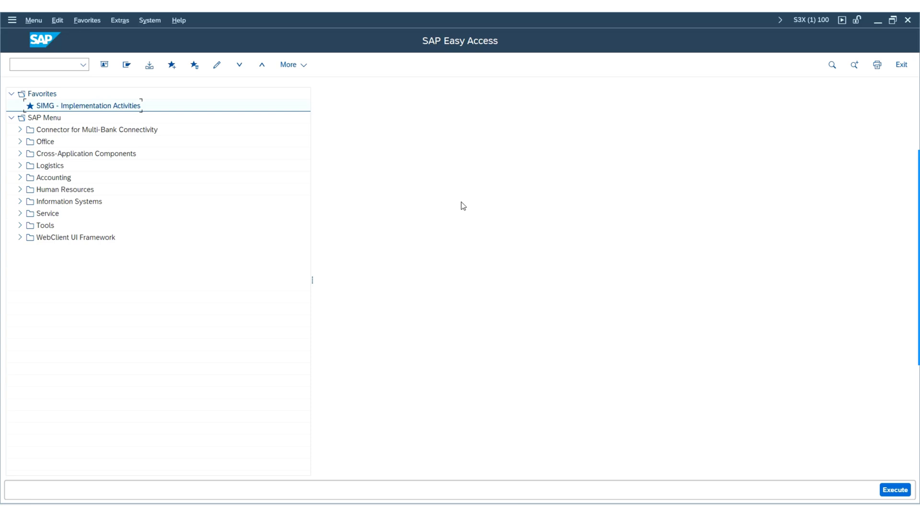
click(47, 63)
text(spro)
key(Return)
click(140, 67)
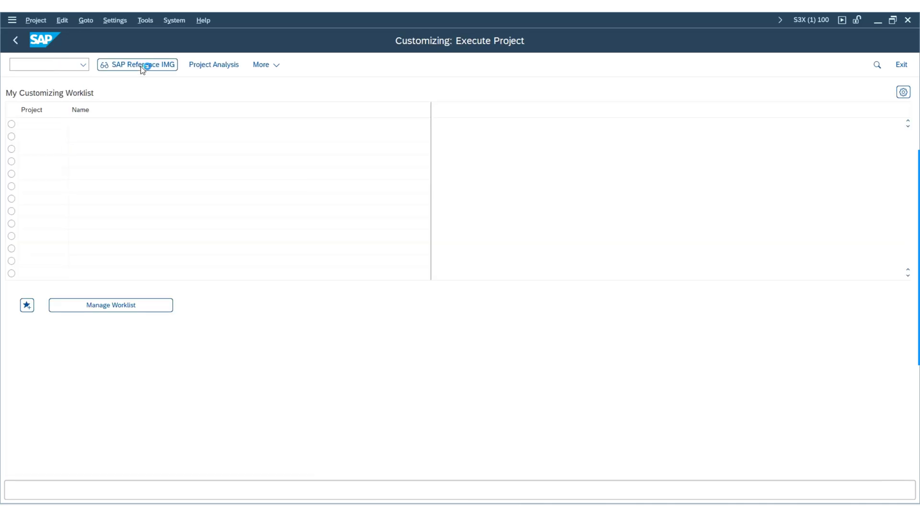
Step: Open the Define Number Ranges for Purchase Requisitions activity under Materials Management, Purchasing, Purchase Requisition
scroll(174, 273, down, 3)
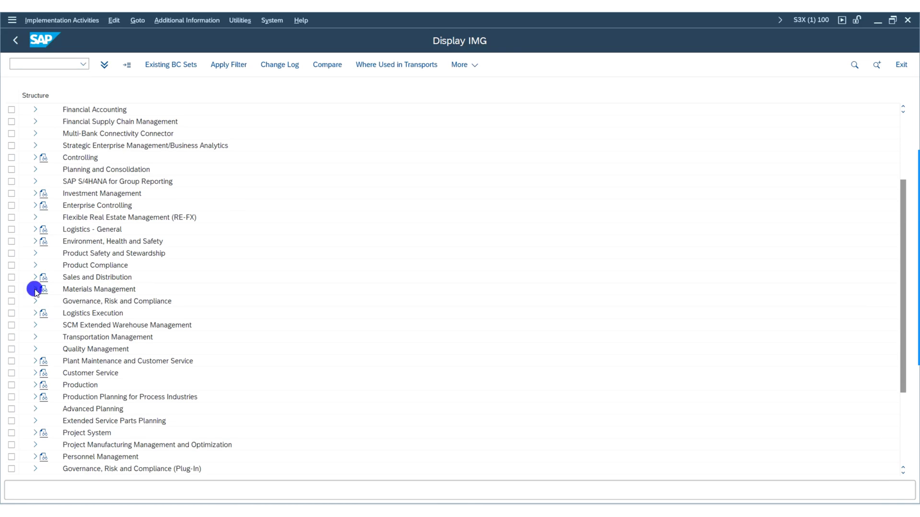
click(35, 290)
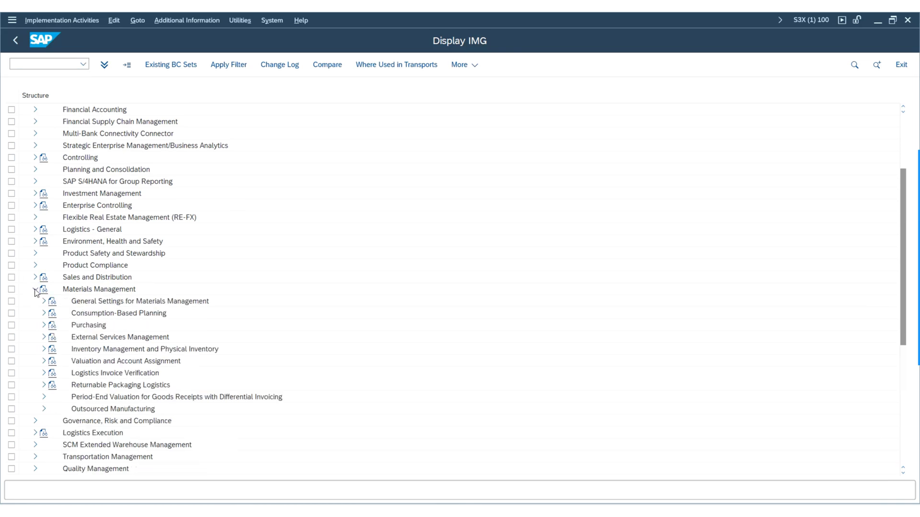
click(43, 326)
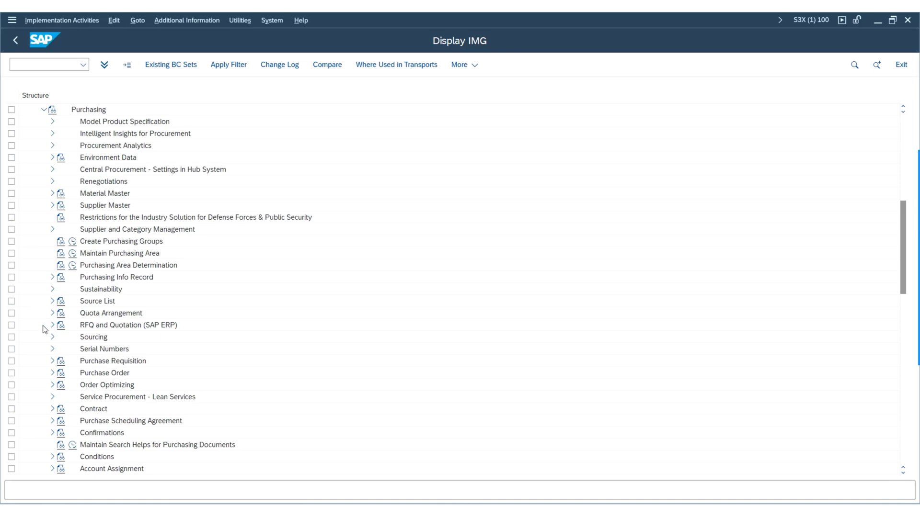
scroll(89, 363, down, 1)
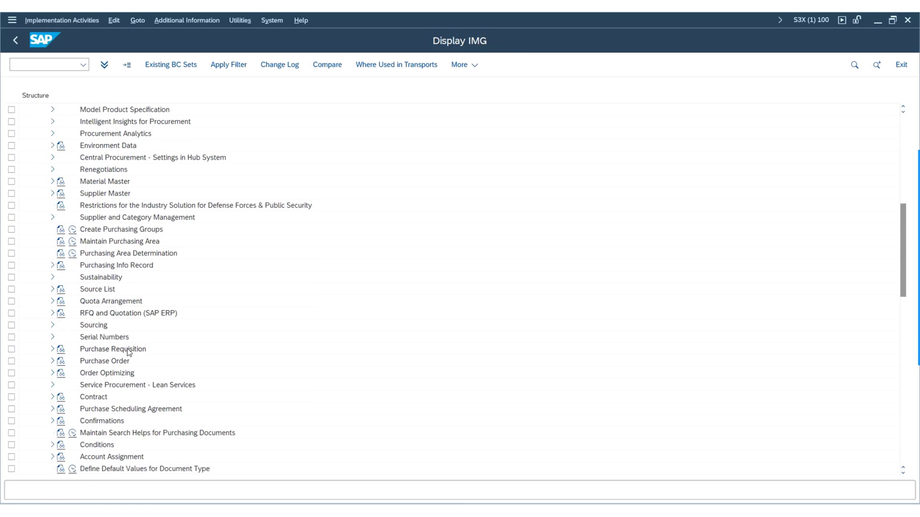
click(52, 352)
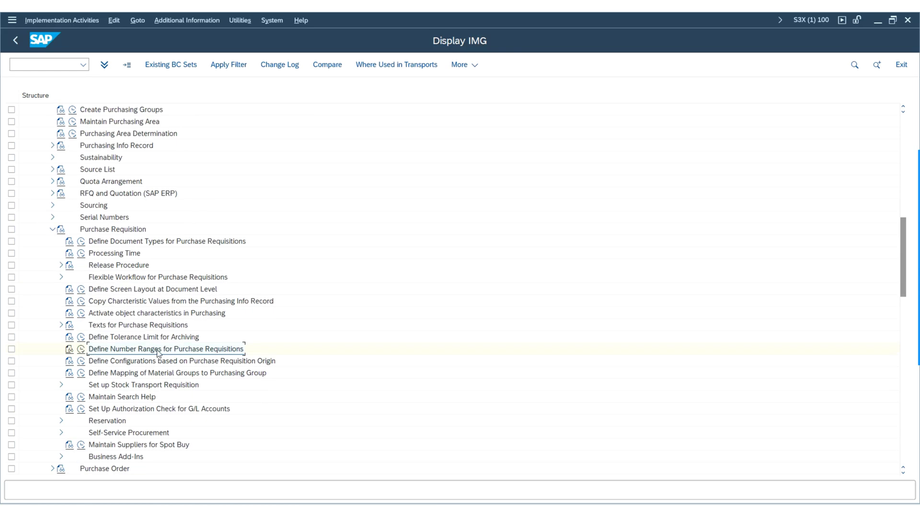
click(79, 350)
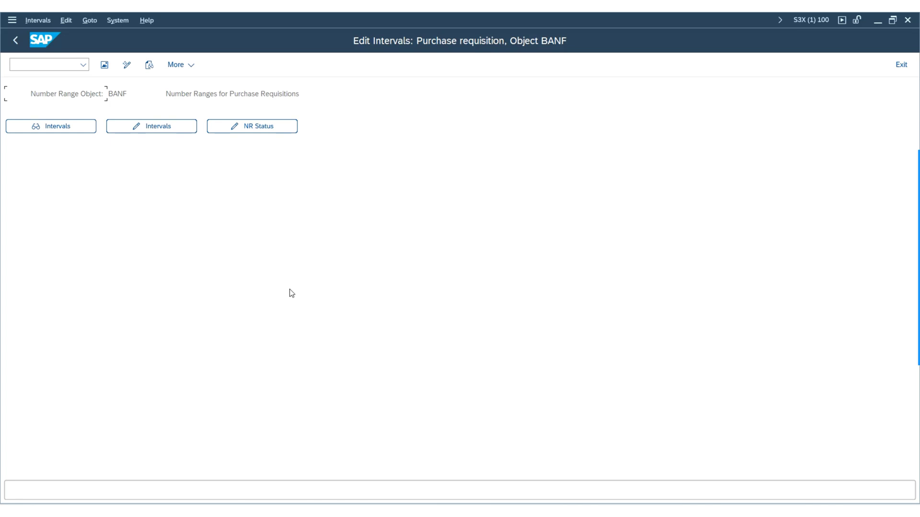
Step: Open the BANF number range intervals for editing and check which free intervals are available
click(175, 128)
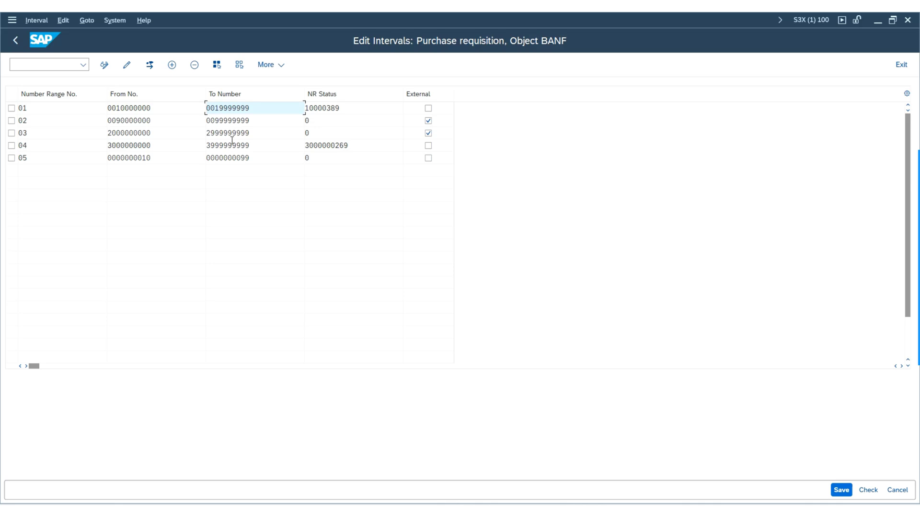
double_click(148, 108)
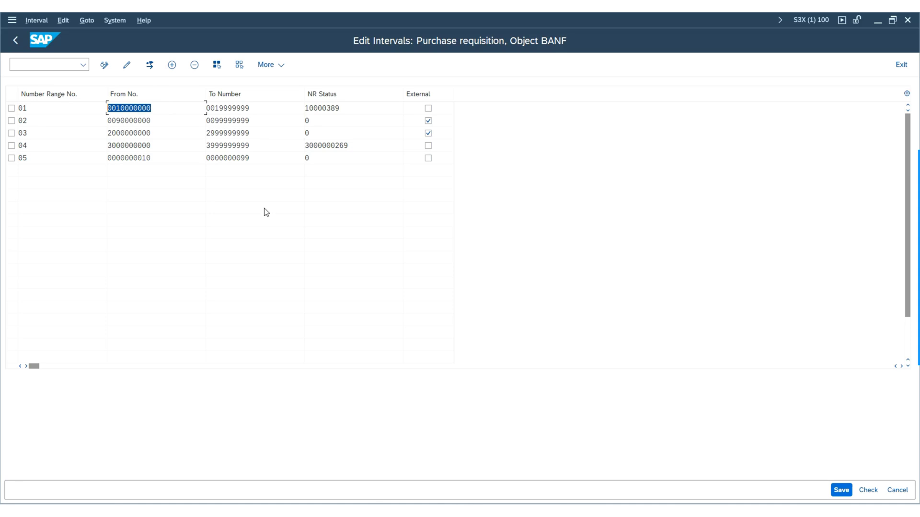
click(37, 21)
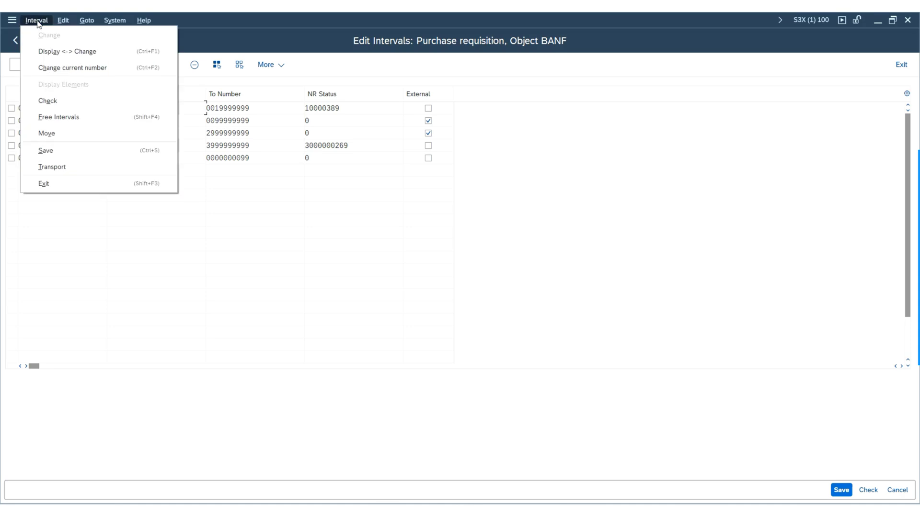
click(58, 116)
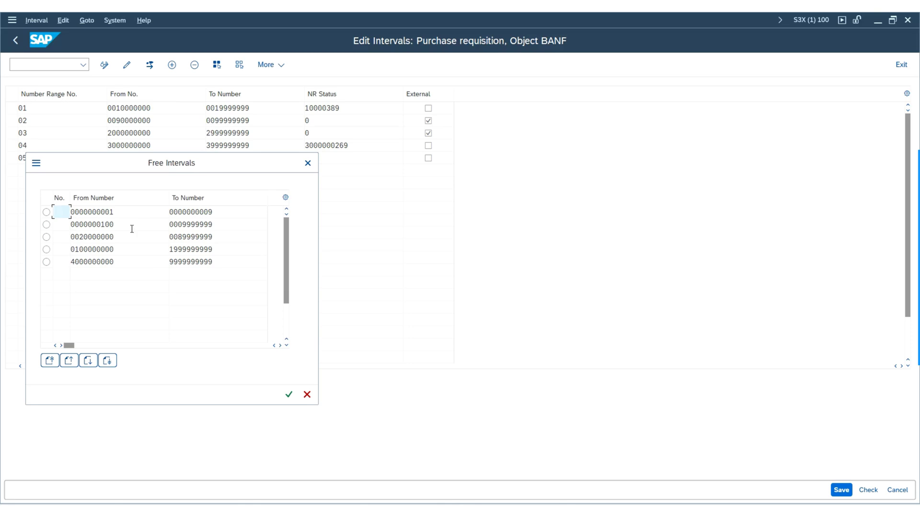
click(307, 163)
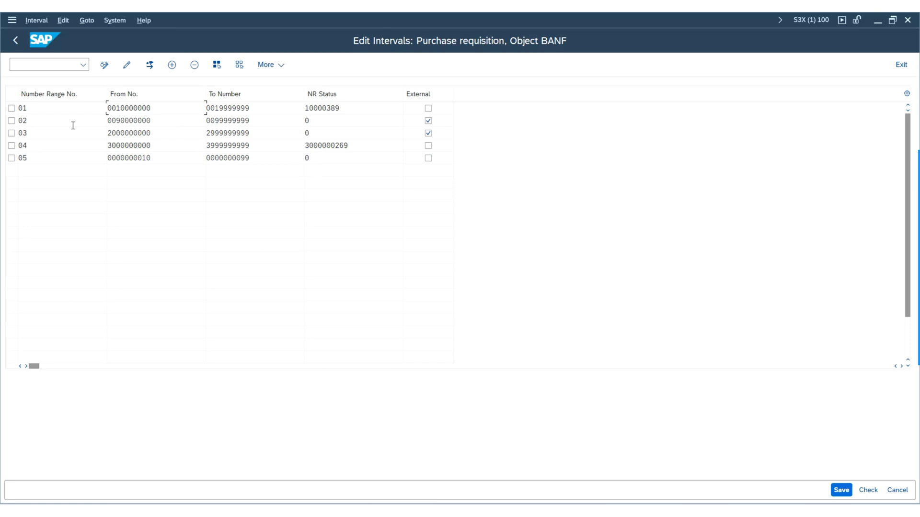
Step: Check number range 01 and its starting number, and return to the IMG activity tree
double_click(30, 109)
key(Tab)
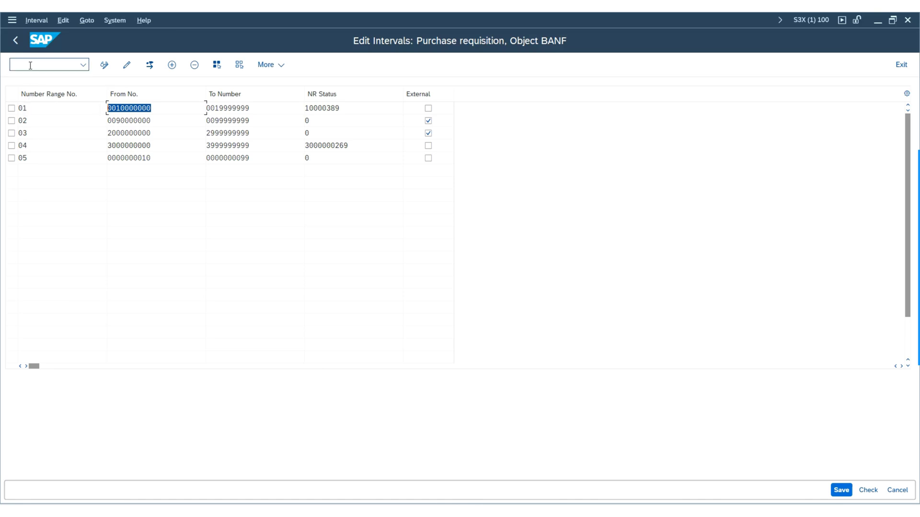
click(14, 42)
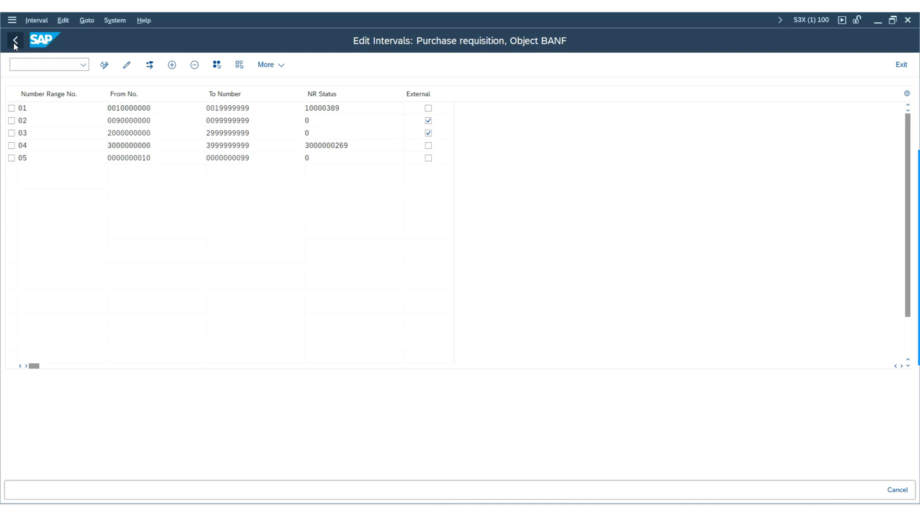
click(14, 42)
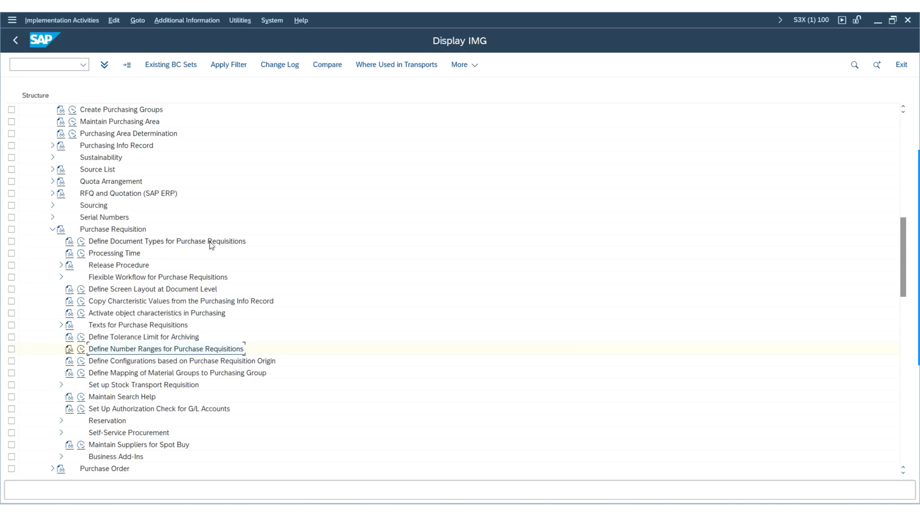
Step: Open Define Document Types for Purchase Requisitions and check the internal and external number ranges of type NB
click(81, 242)
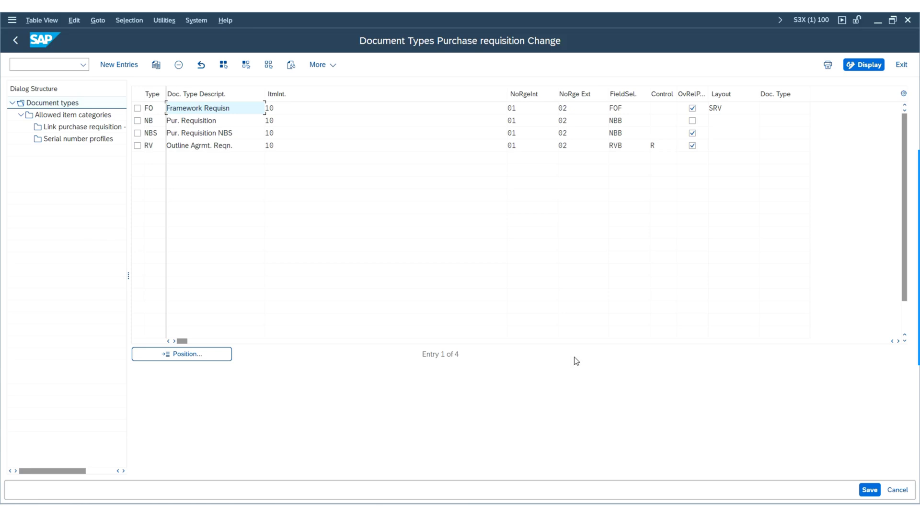
click(149, 120)
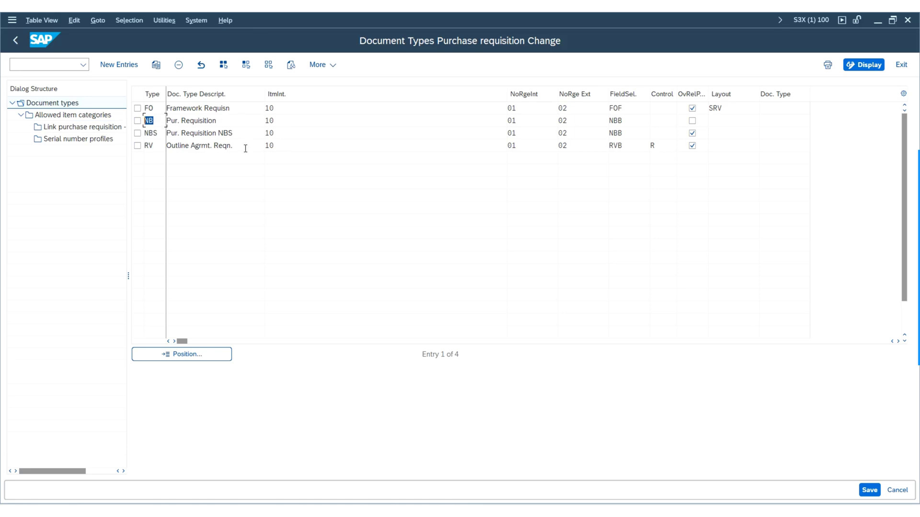
drag(528, 119, 439, 121)
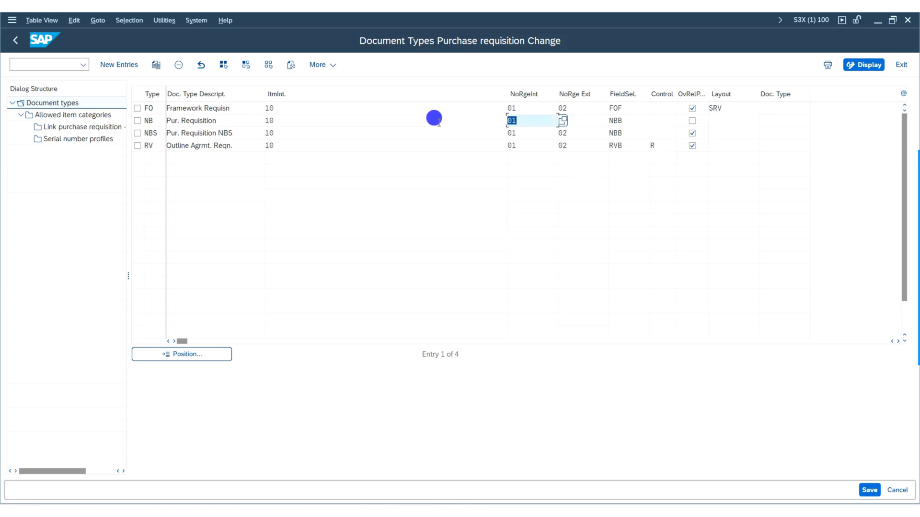
click(576, 121)
key(BackSpace)
text(2)
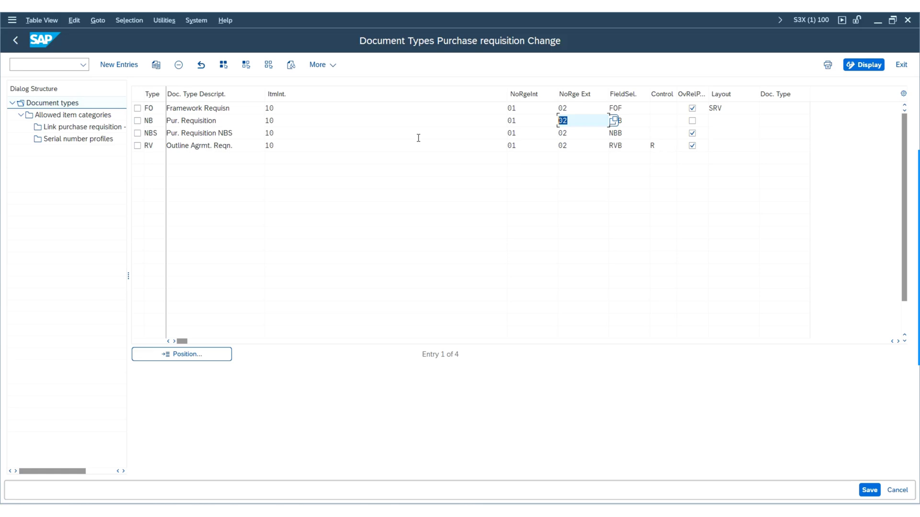
Step: Start a copy of document type NB and set the new type to ZNB
click(138, 121)
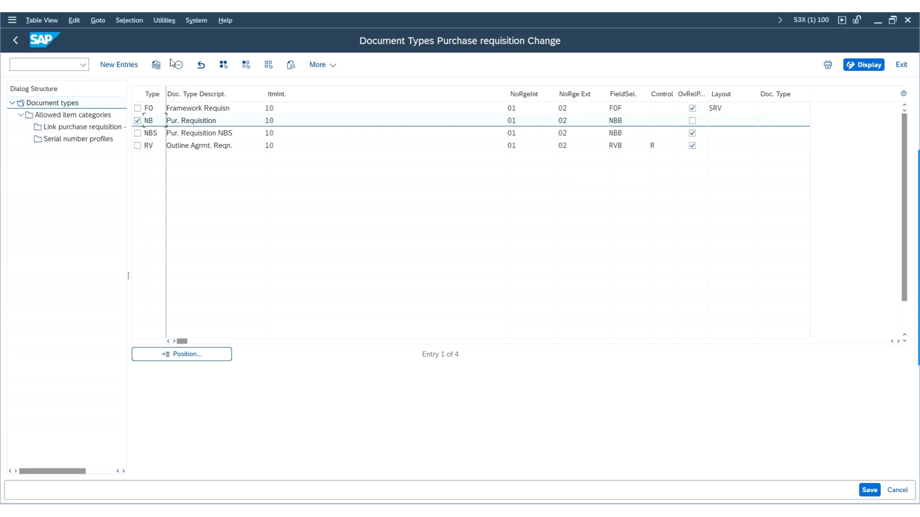
click(156, 65)
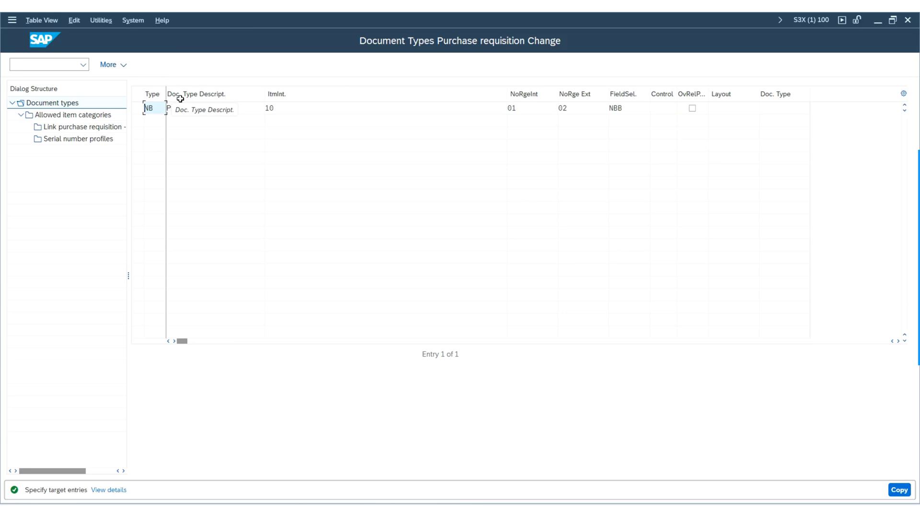
double_click(149, 108)
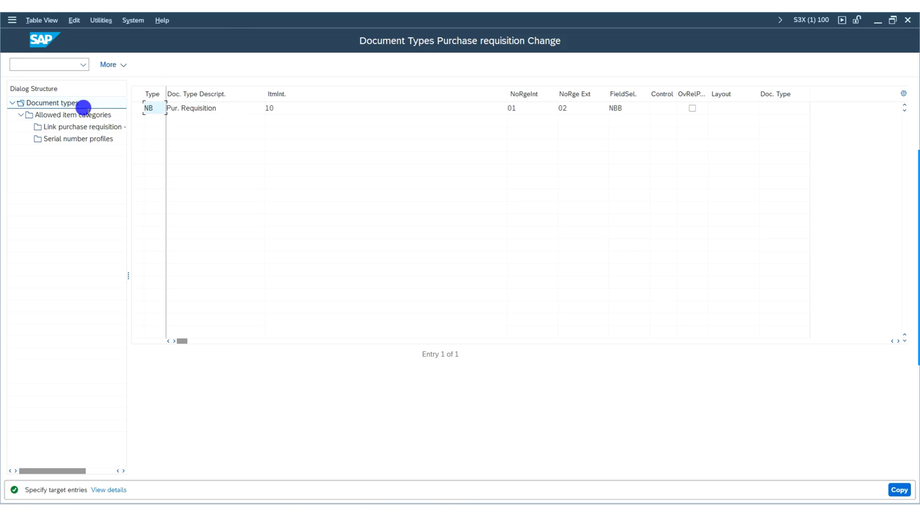
text(znb)
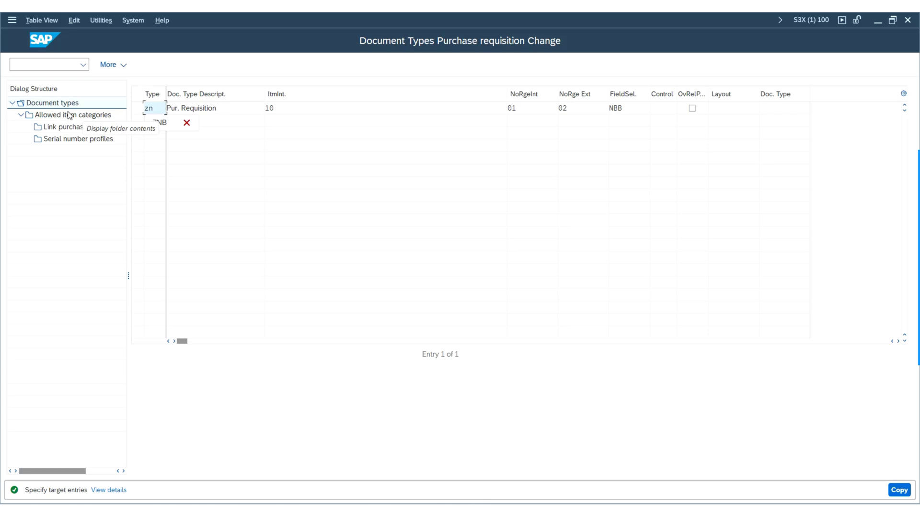
click(157, 124)
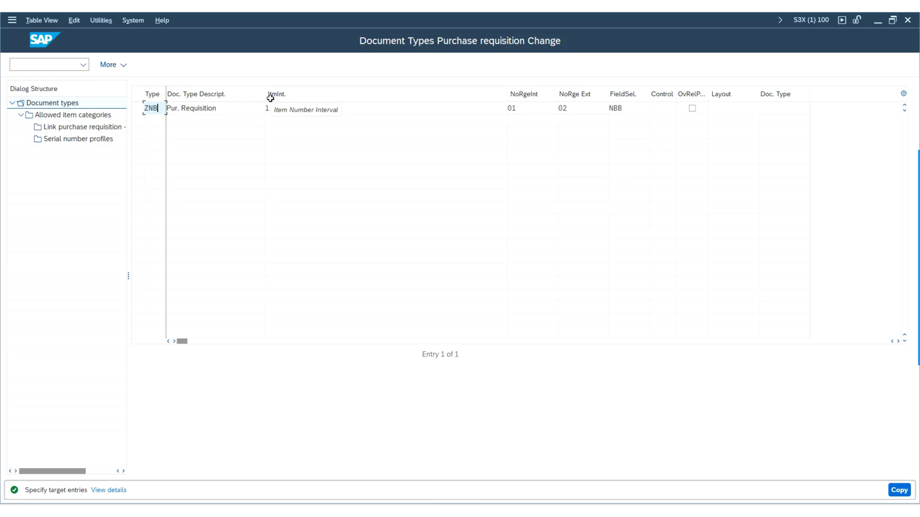
Step: Check the internal number range of the new ZNB entry and clear its external number range
click(518, 152)
double_click(527, 109)
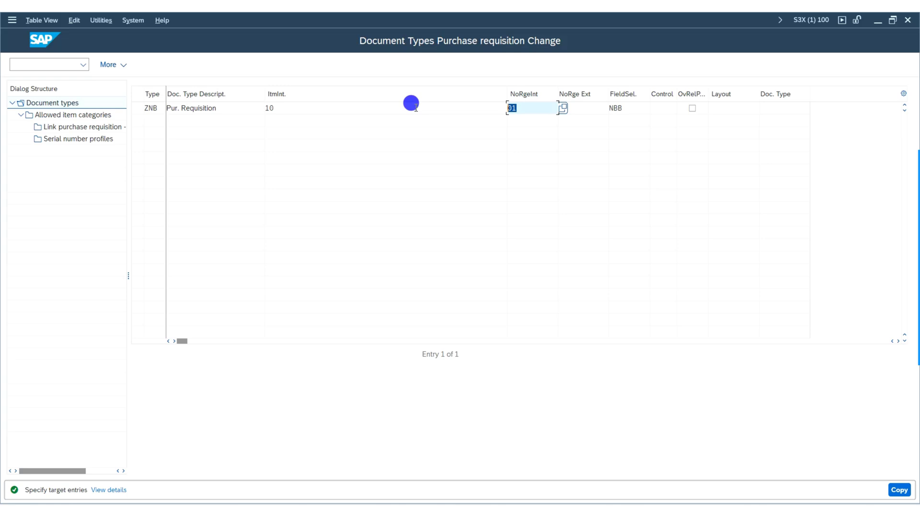
click(571, 106)
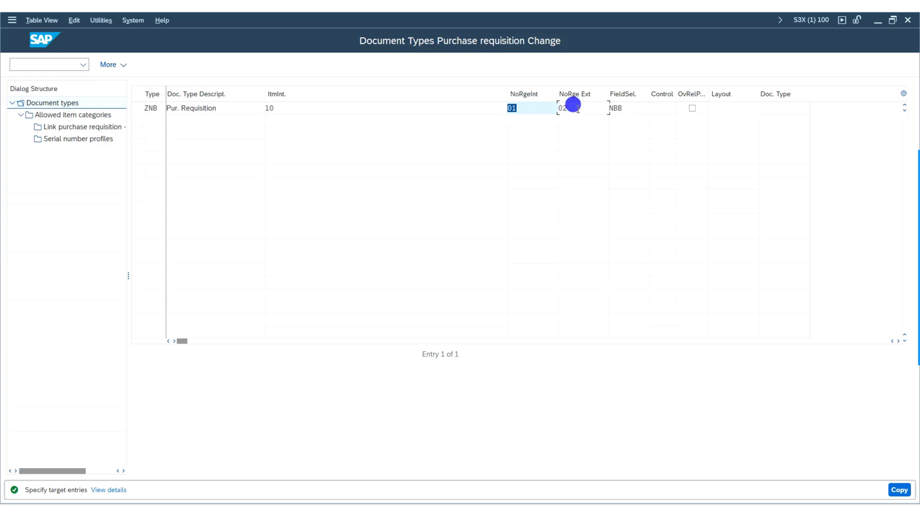
text(02)
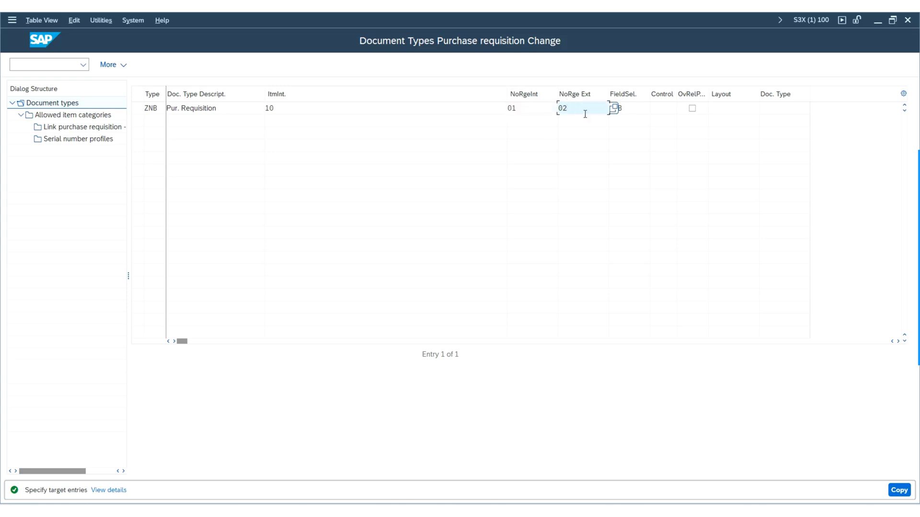
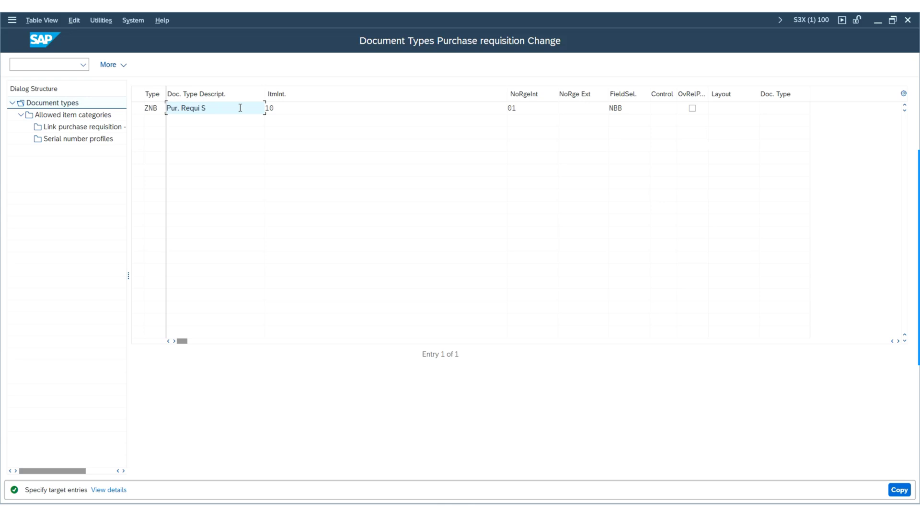
Step: Set the ZNB description to "Pur. Requ SUK1" and copy the entry with all its dependent entries
key(BackSpace)
text(UK1)
key(Return)
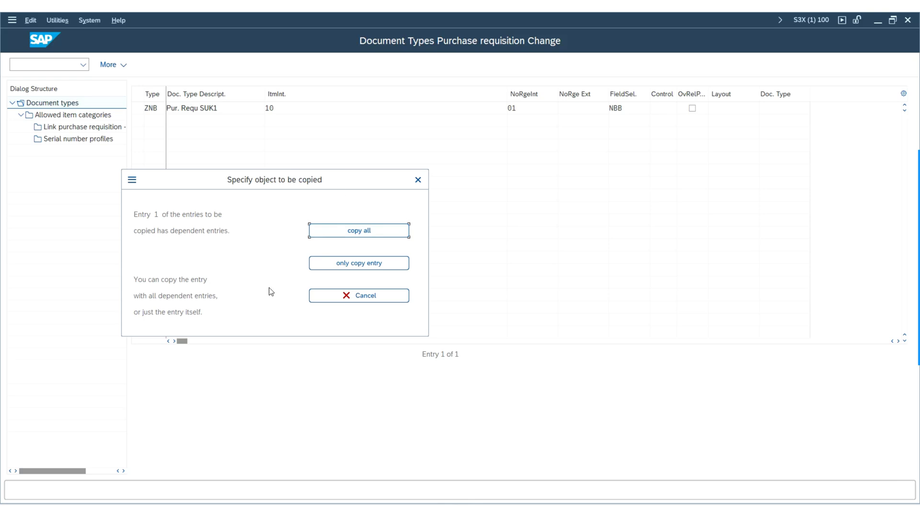
click(384, 235)
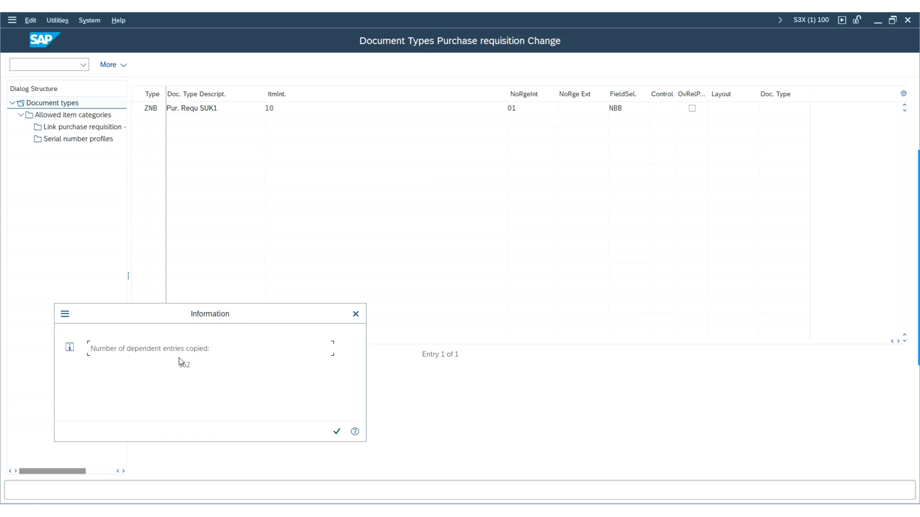
Step: Acknowledge the copy of the dependent entries and open the allowed item categories of document type ZNB
click(336, 434)
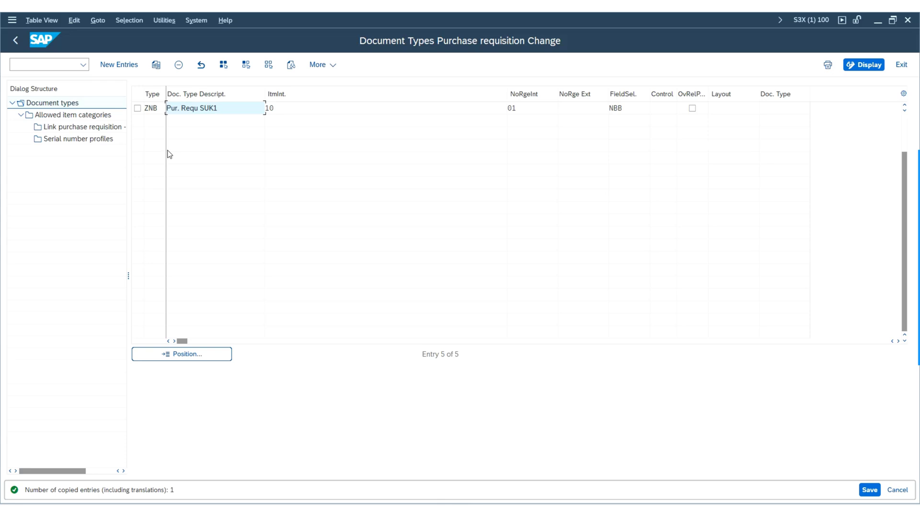
click(137, 109)
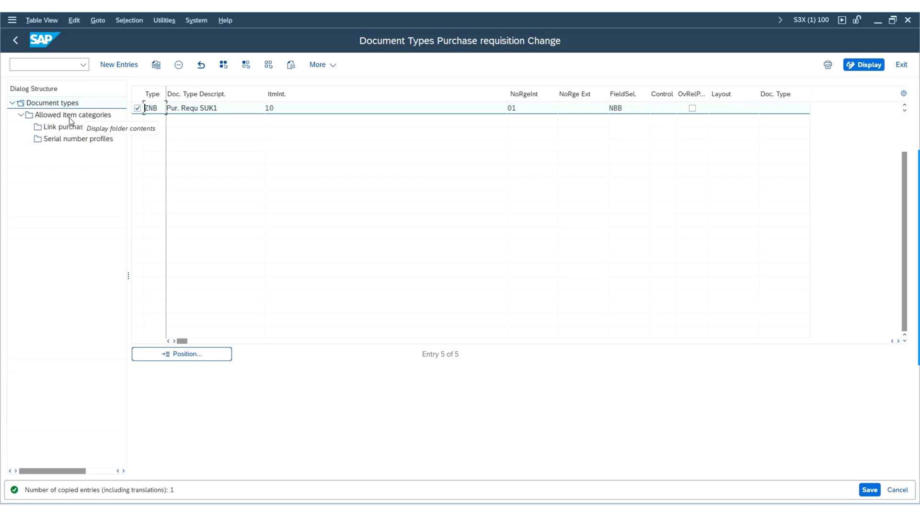
double_click(69, 117)
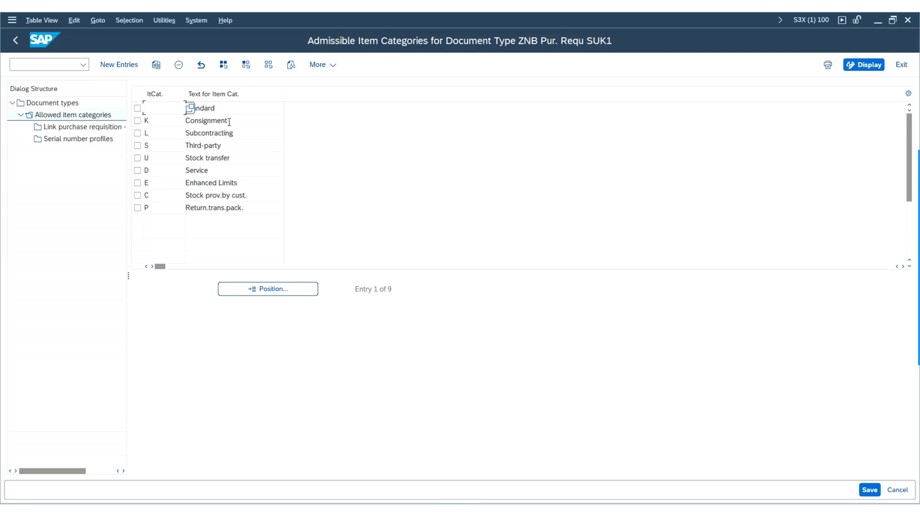
Step: Check the serial number profiles for document type ZNB and return to the document types overview
double_click(69, 140)
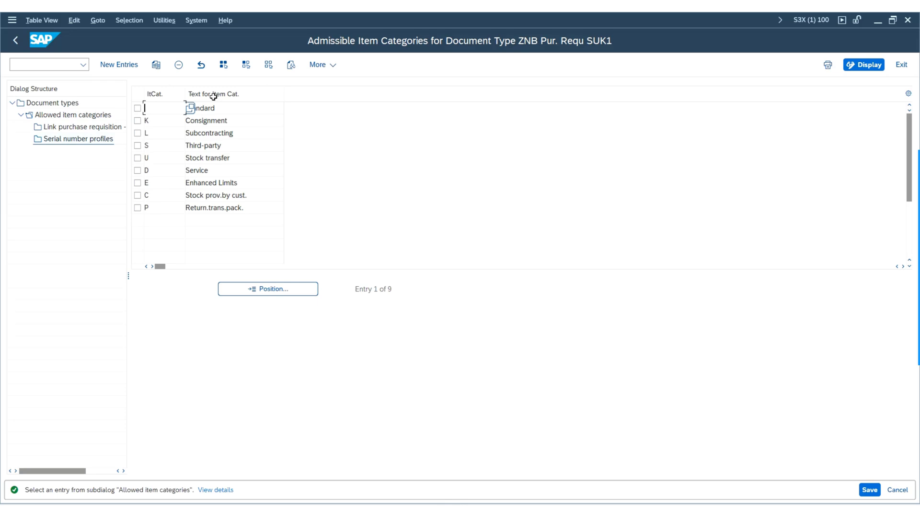
click(249, 118)
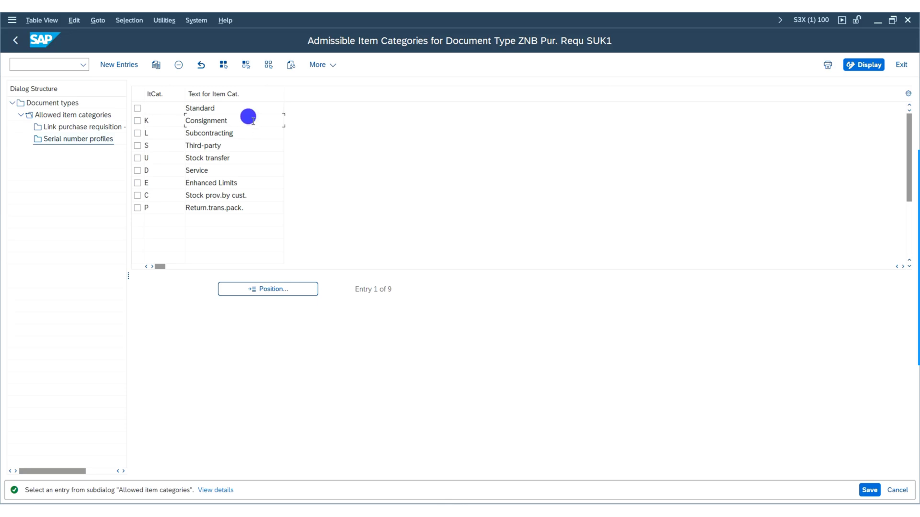
click(65, 103)
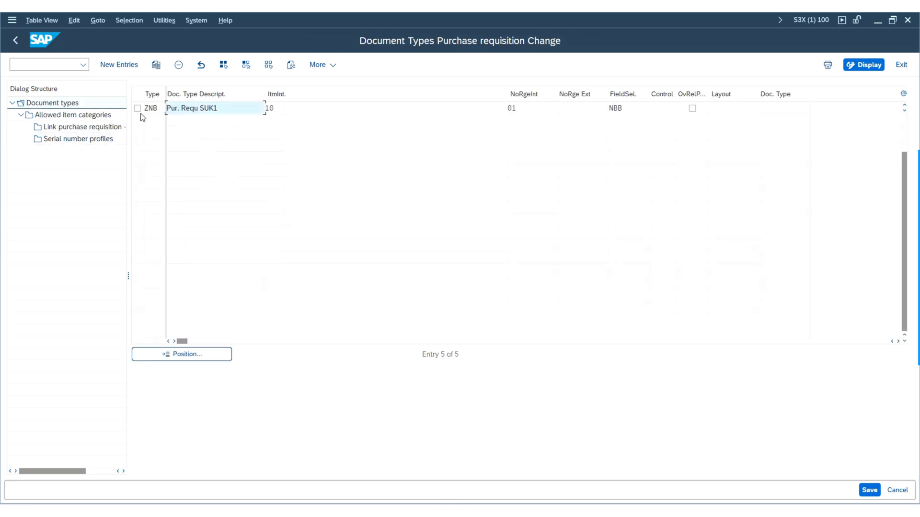
click(138, 108)
click(78, 139)
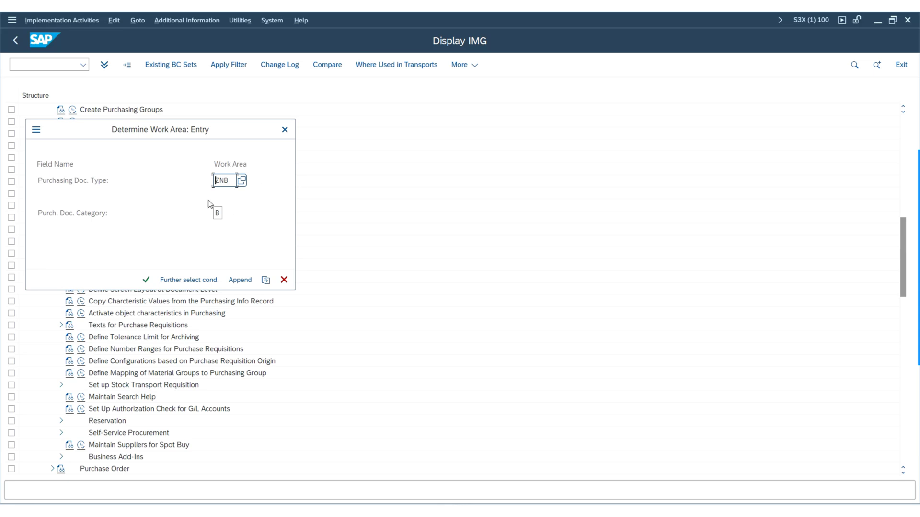
click(146, 280)
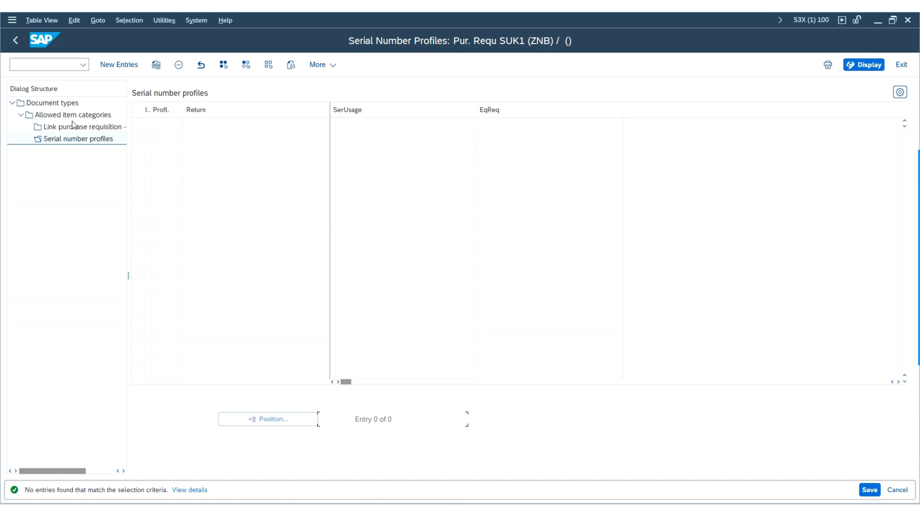
double_click(59, 103)
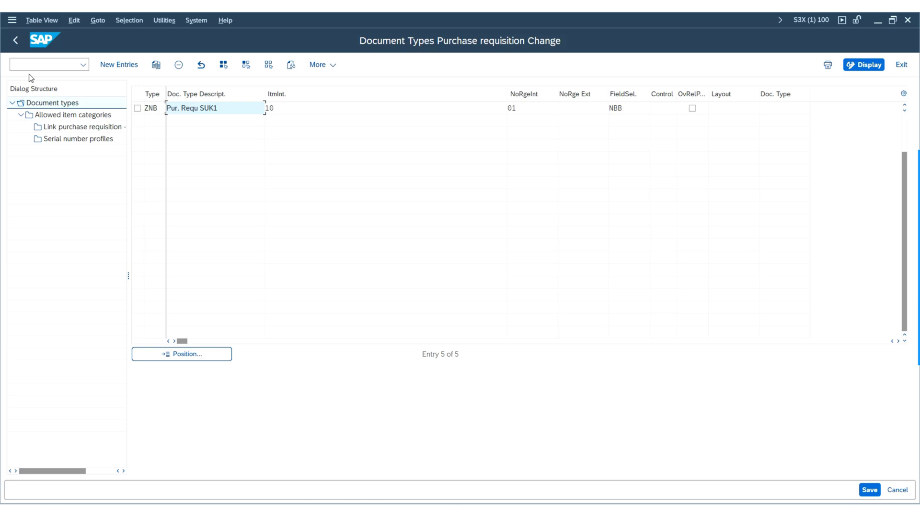
Step: Leave the document type configuration with /N and start transaction ME51N to create a purchase requisition
click(37, 63)
text(/N)
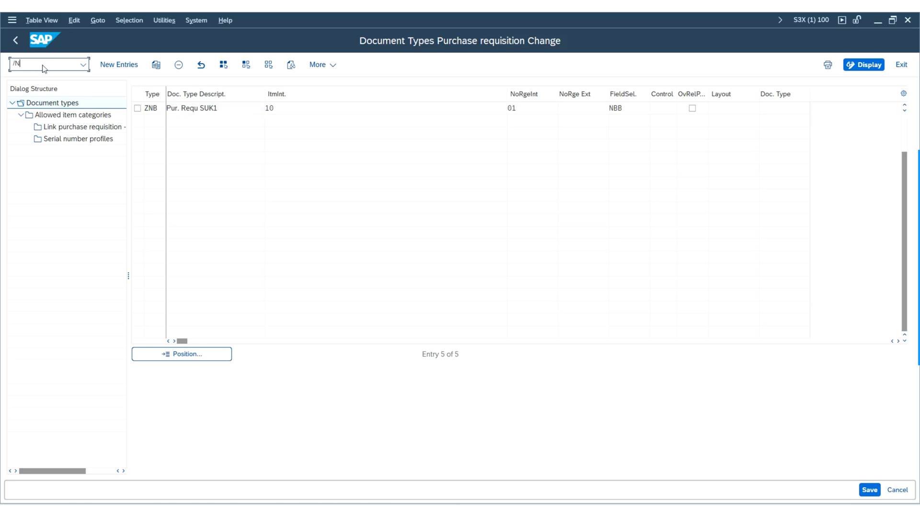
key(Return)
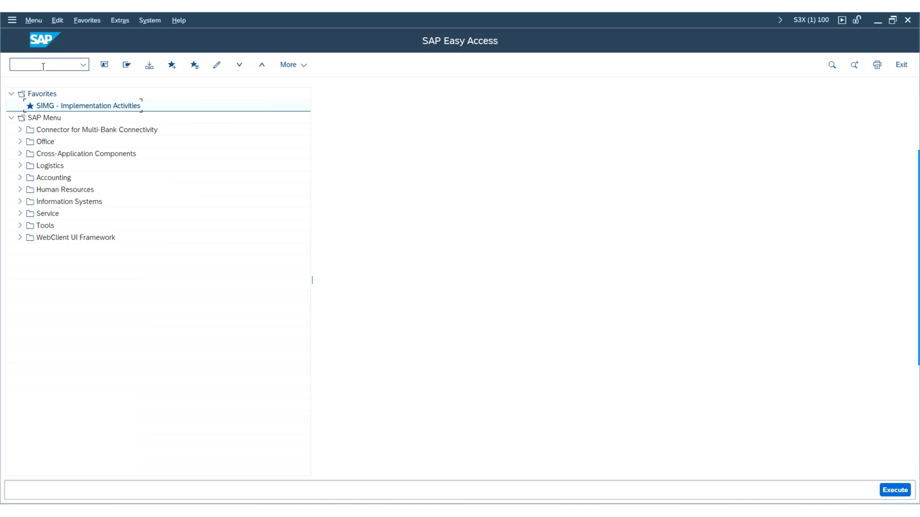
click(35, 64)
text(ME51N)
key(Return)
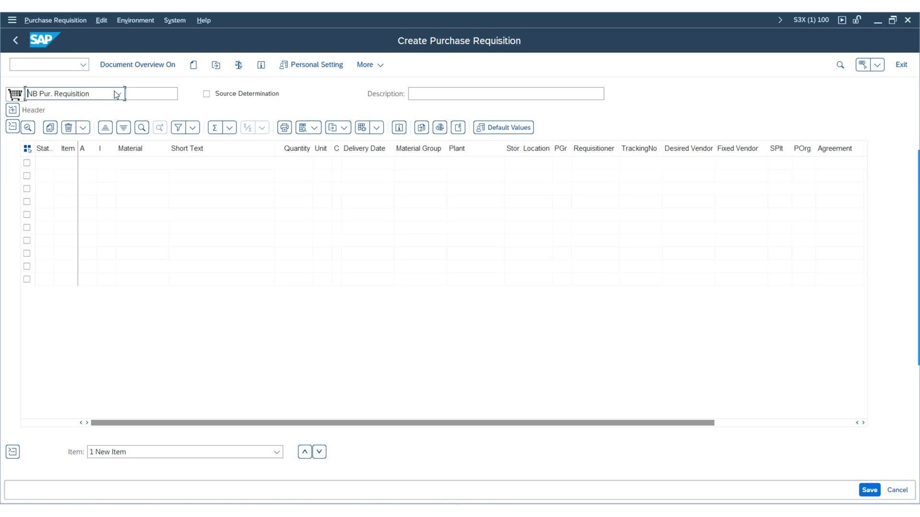
Step: Set the requisition's document type to ZNB Pur. Requ SUK1 and choose the Standard item category for the first item
click(101, 115)
click(118, 95)
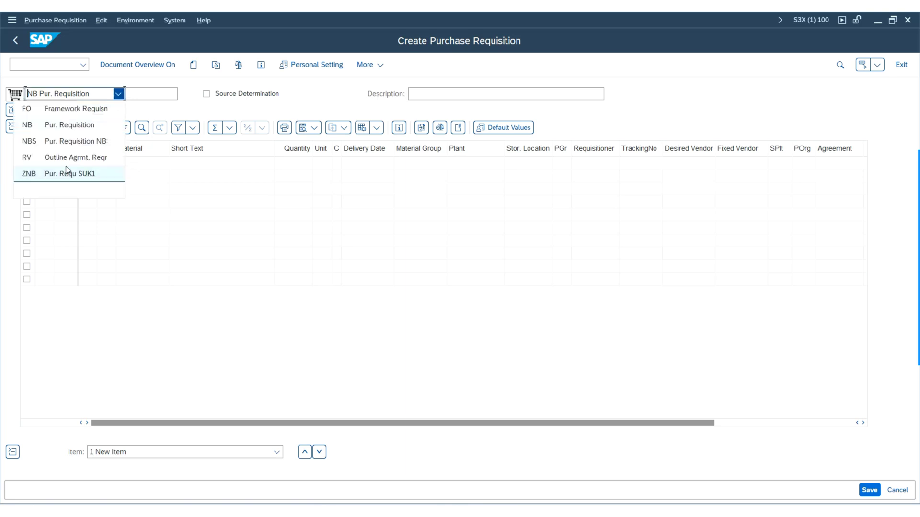
click(68, 178)
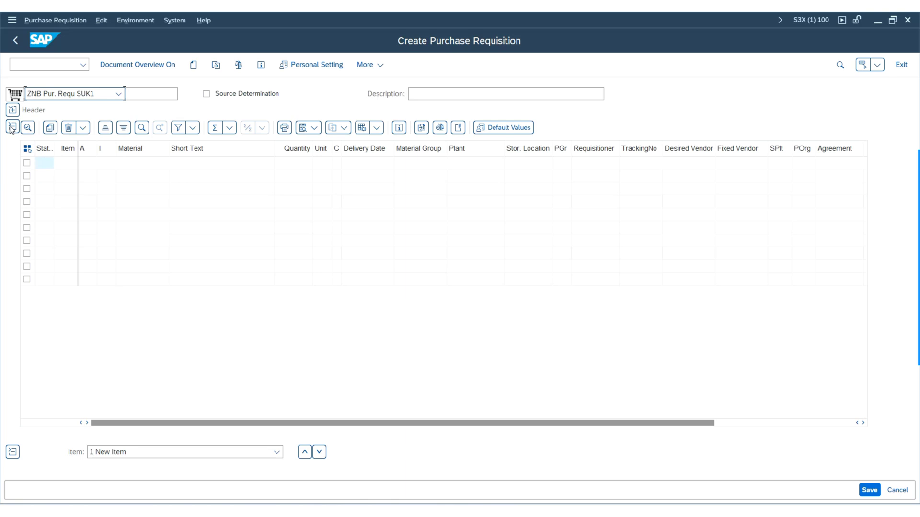
click(108, 163)
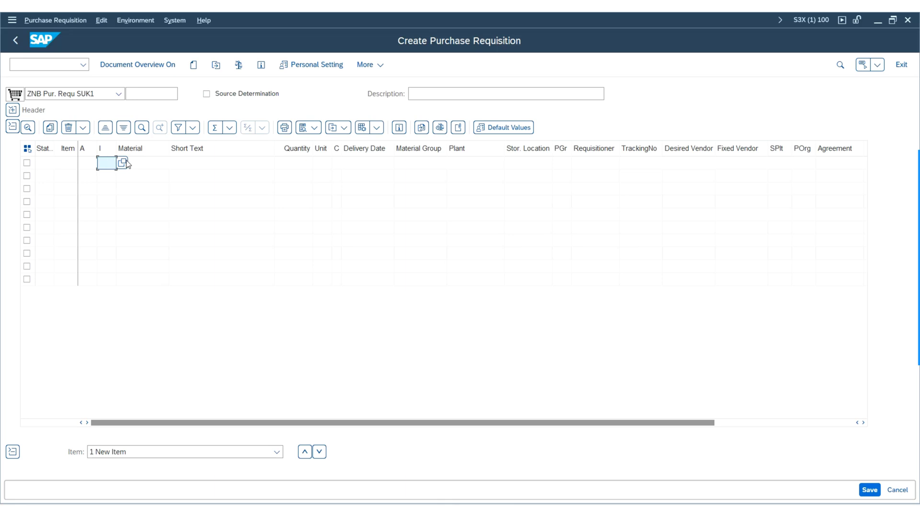
click(123, 164)
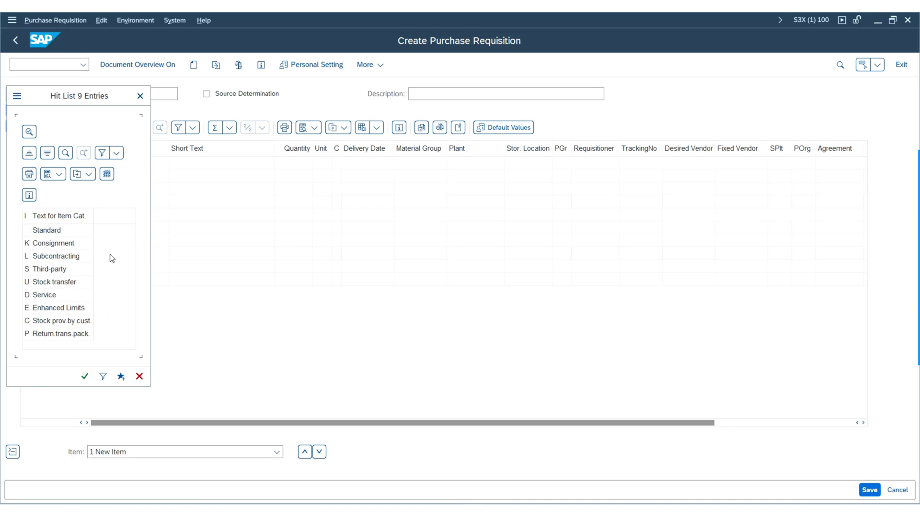
double_click(51, 232)
Step: Search materials of plant SK01 and choose STEEL SHEET, material 900439, for the first item
click(135, 163)
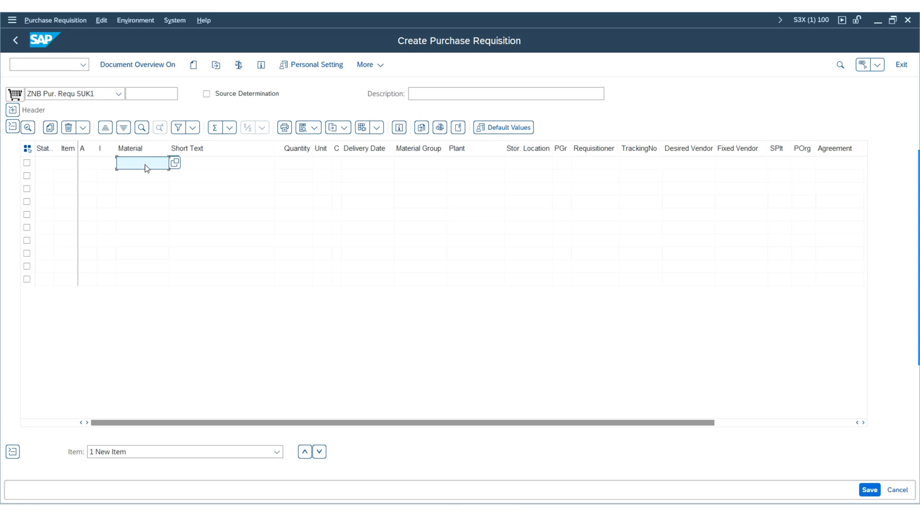
click(175, 163)
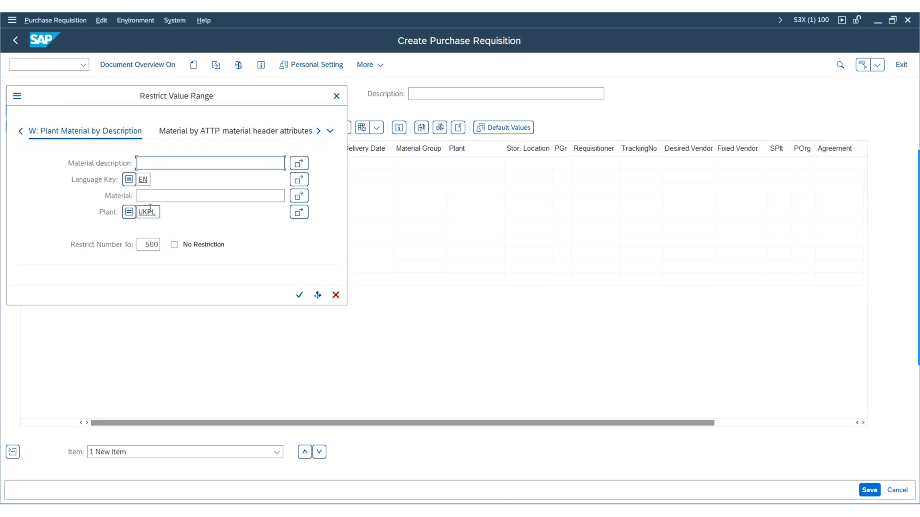
double_click(150, 207)
text(SK0)
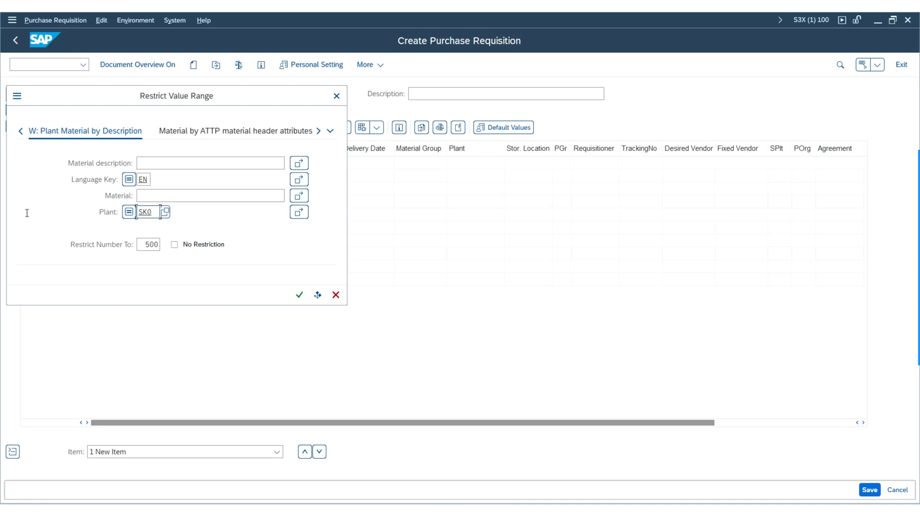
text(1)
key(Return)
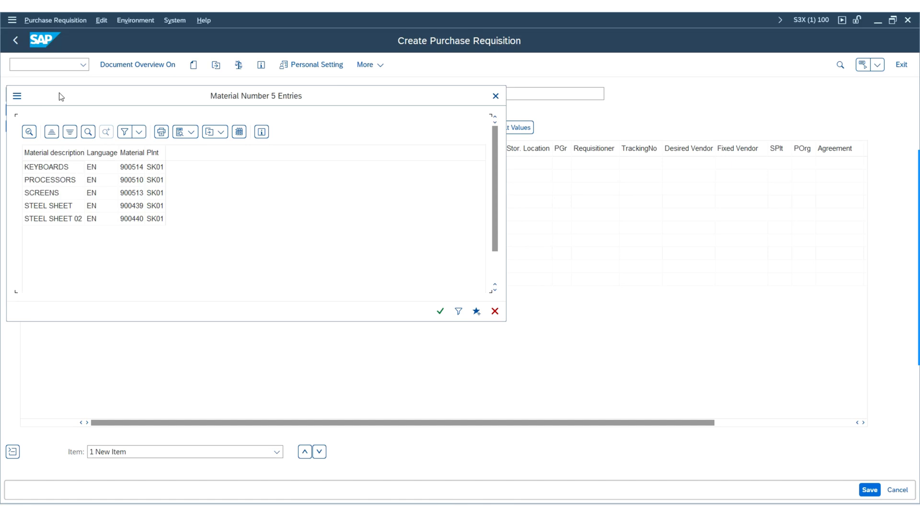
drag(60, 97, 248, 117)
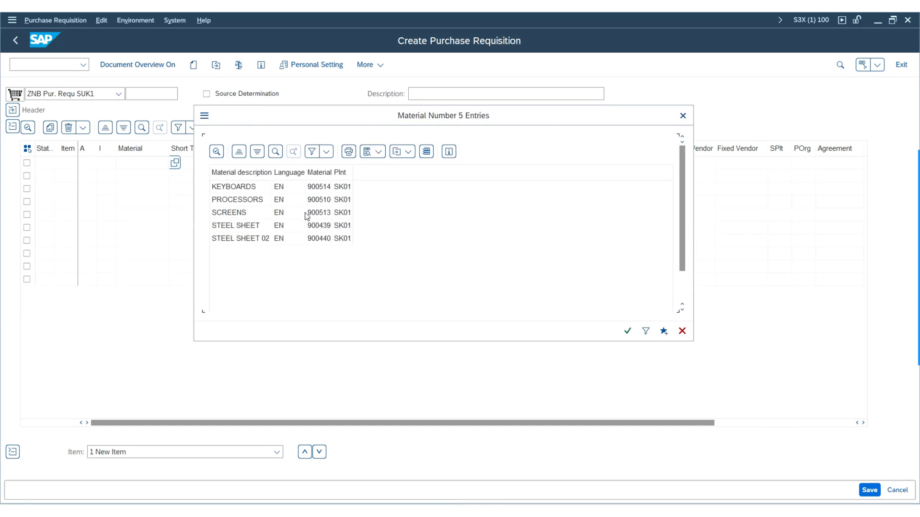
double_click(243, 226)
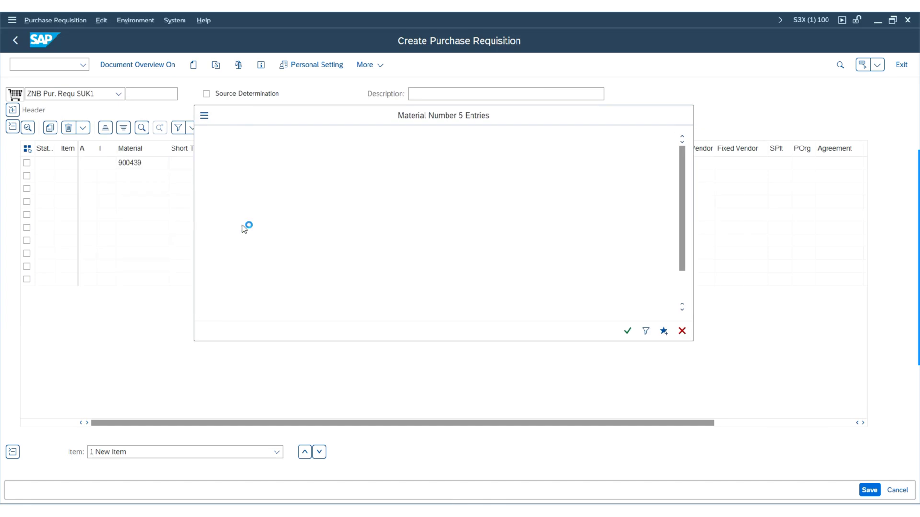
Step: Set the first item's quantity to 5 and its unit of measure to CAR (Carton)
click(293, 165)
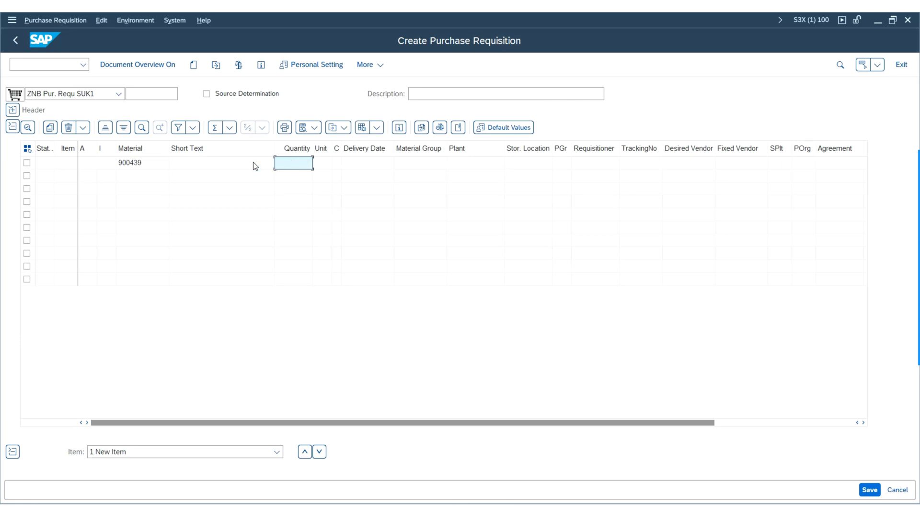
click(213, 168)
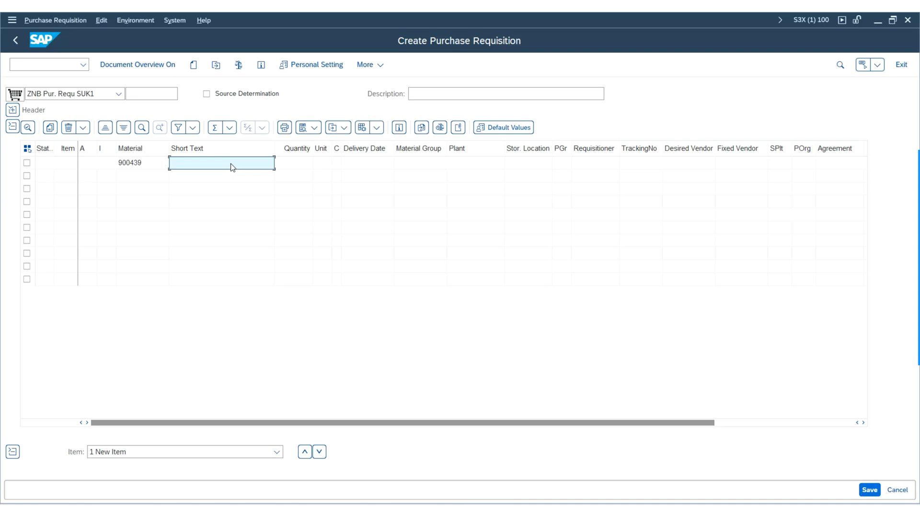
click(296, 169)
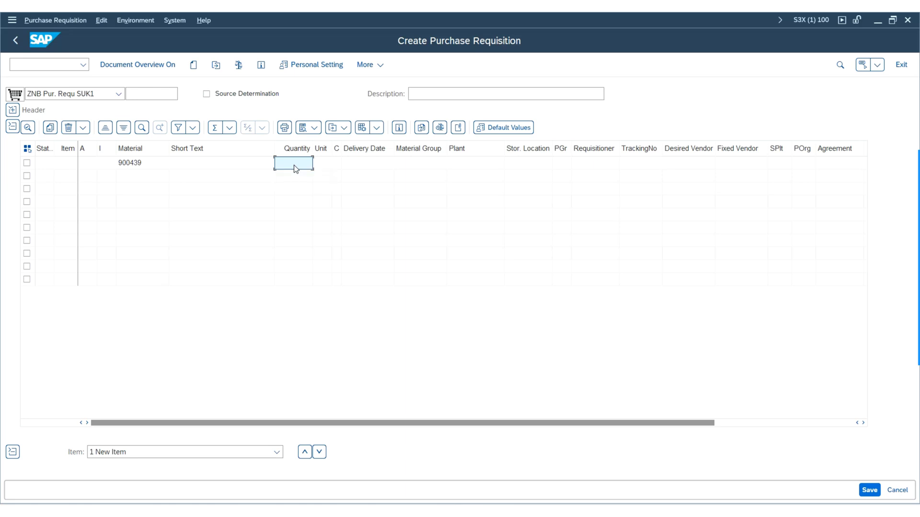
text(5)
key(Tab)
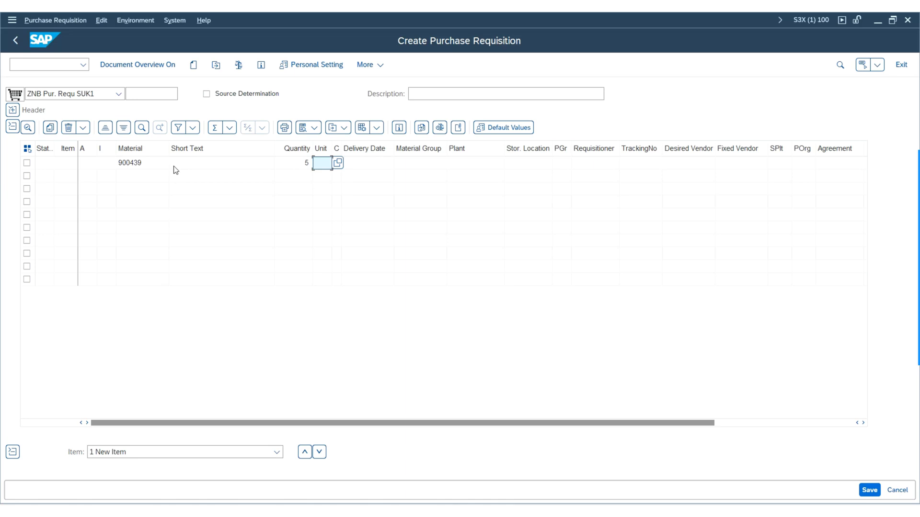
key(Down)
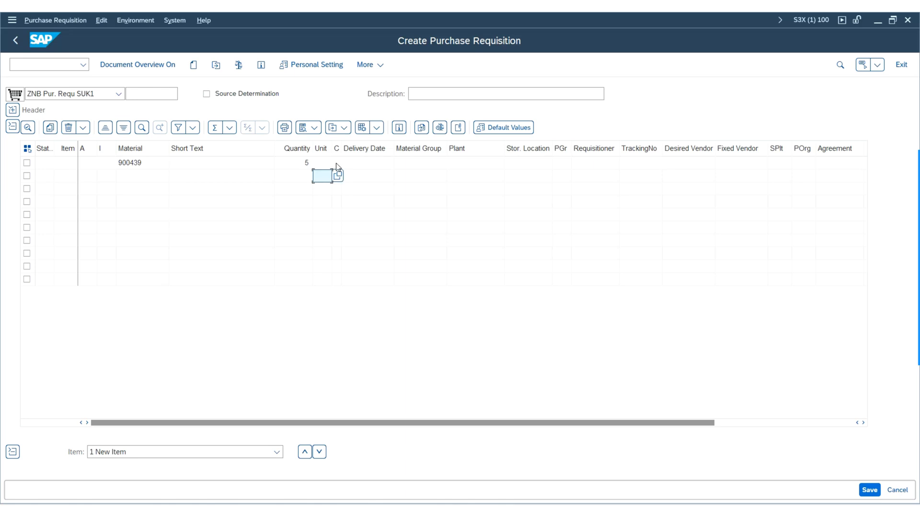
click(336, 163)
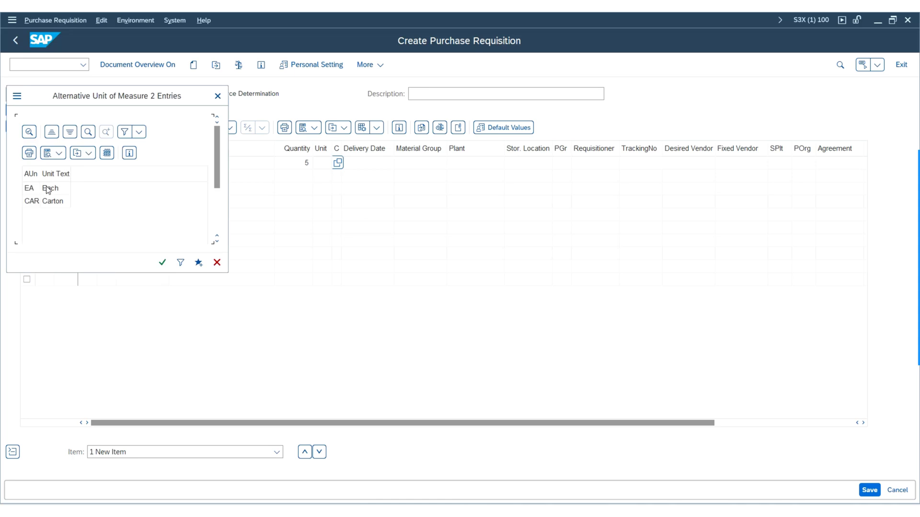
double_click(48, 201)
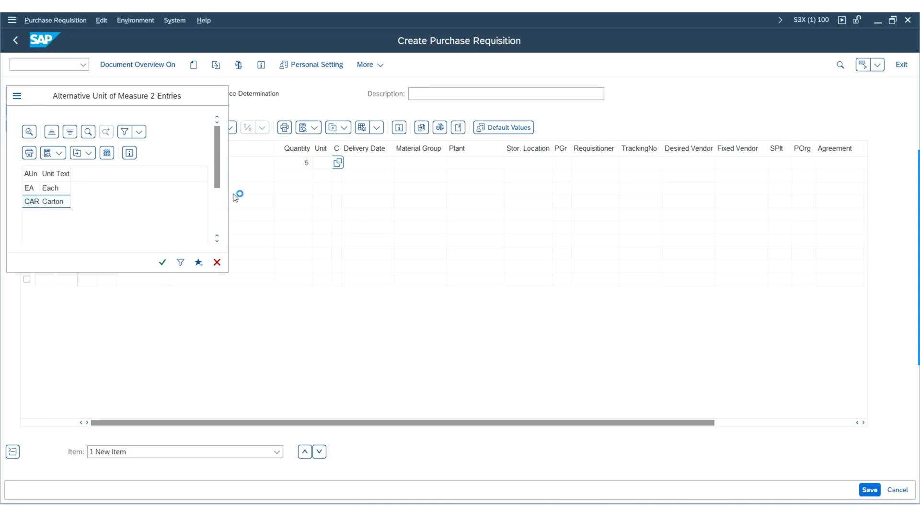
Step: Set the first item's delivery date to 23.10.2024 using the calendar
click(372, 166)
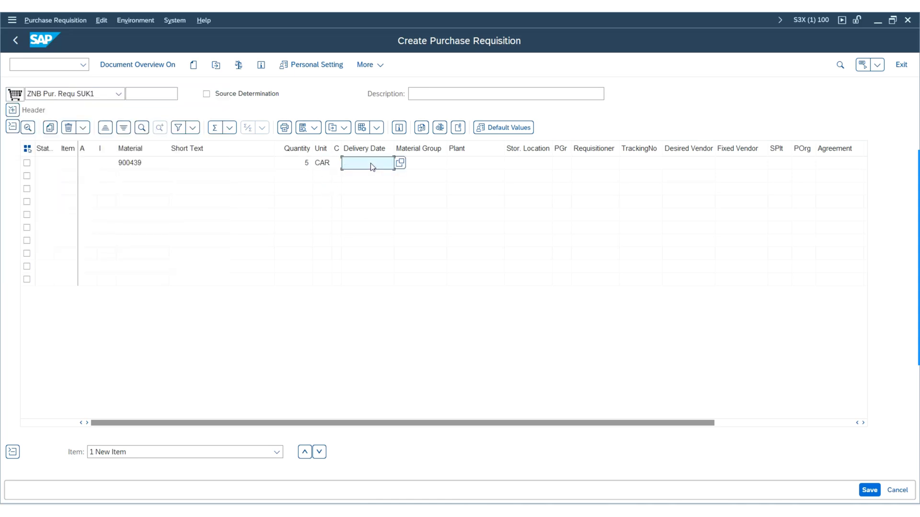
click(400, 164)
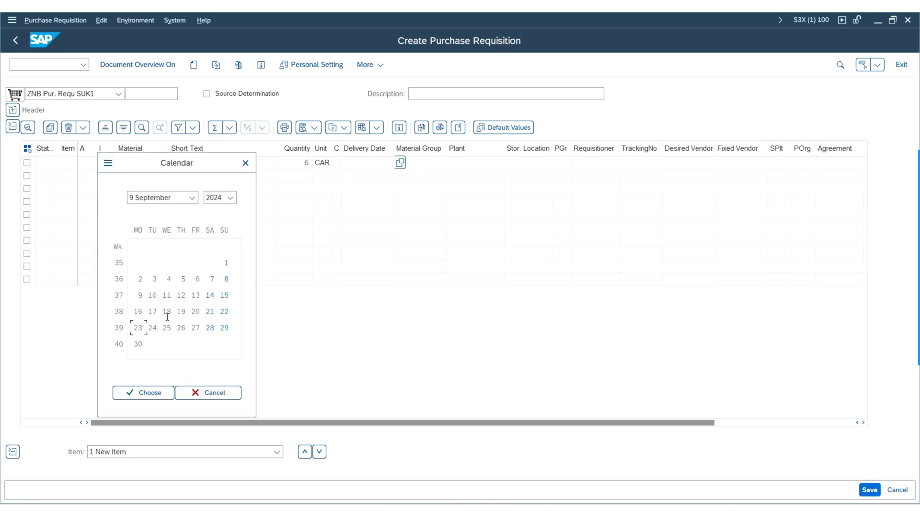
click(192, 198)
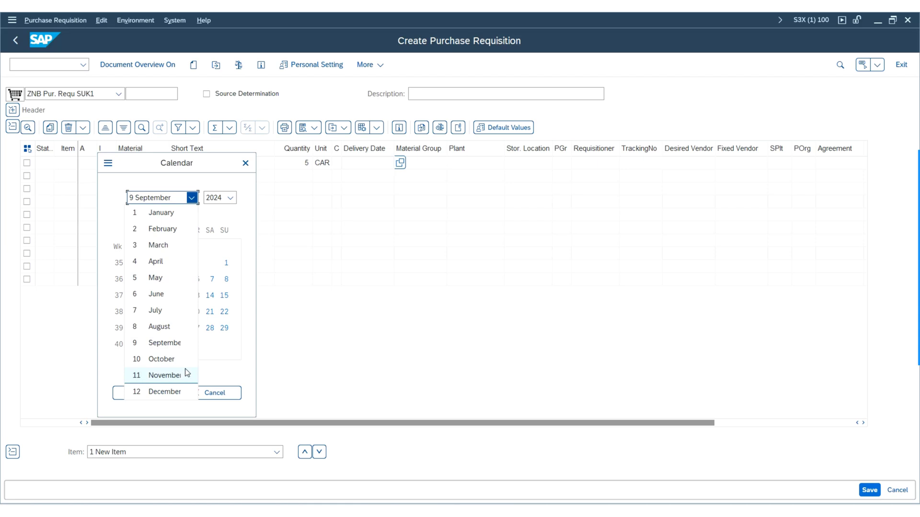
click(179, 359)
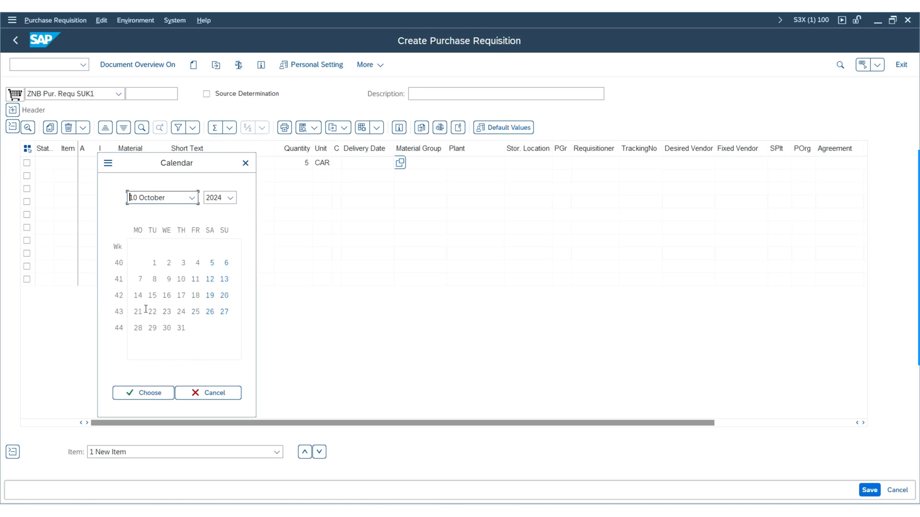
double_click(167, 311)
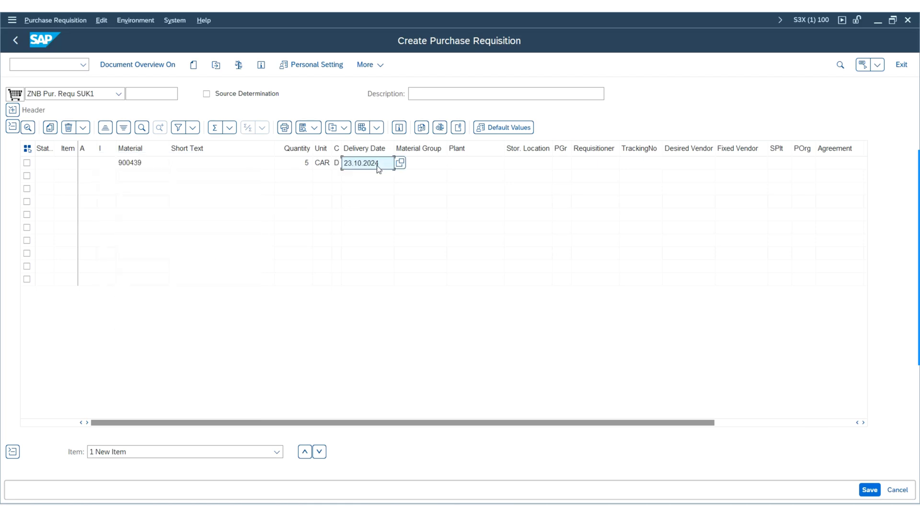
Step: Set the first item's material group to ZSUK1RM1, Raw Materials - SUK1, from the list of material groups
click(413, 166)
click(452, 164)
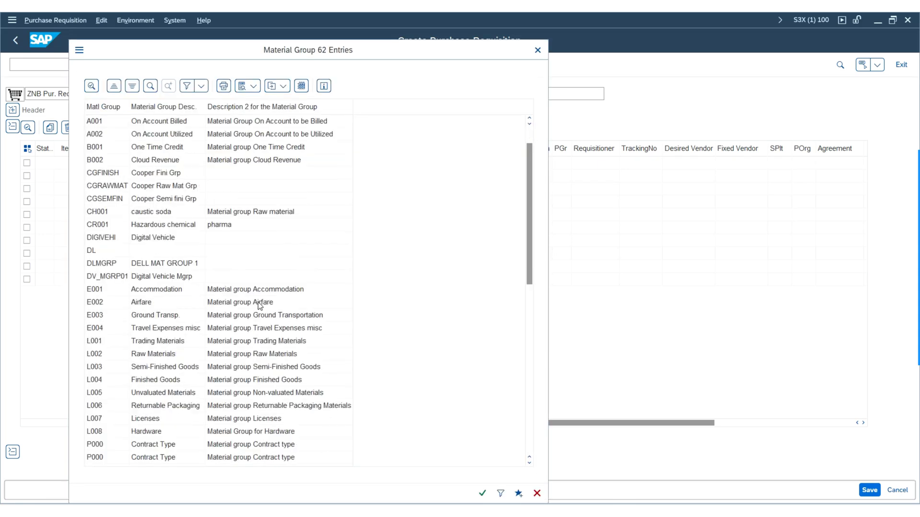
scroll(259, 306, down, 10)
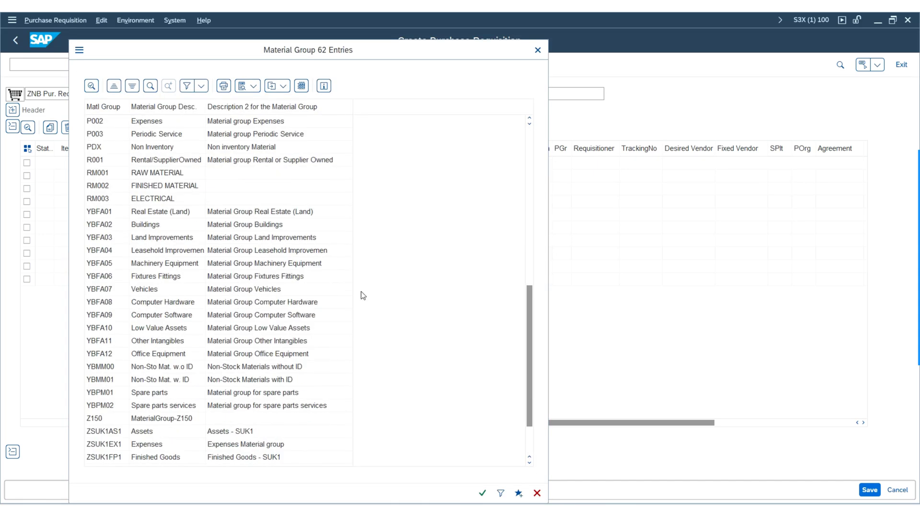
scroll(362, 296, down, 2)
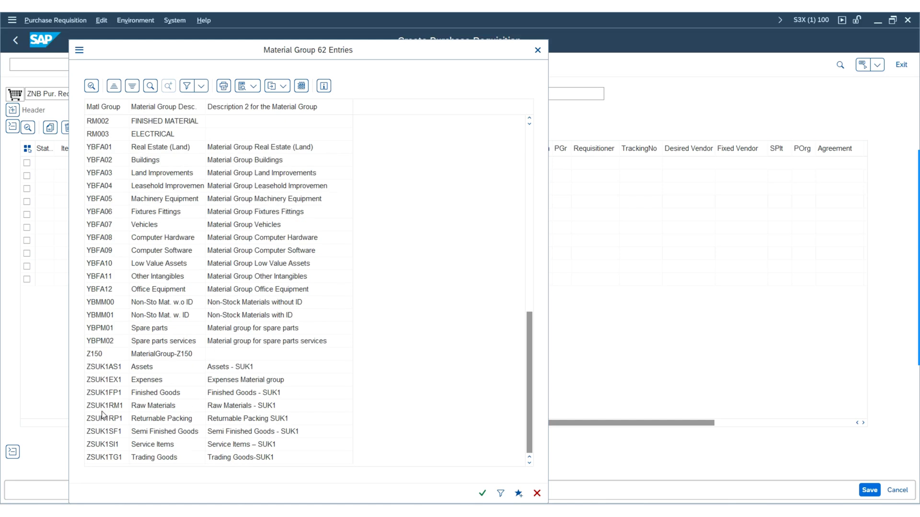
click(144, 407)
click(144, 406)
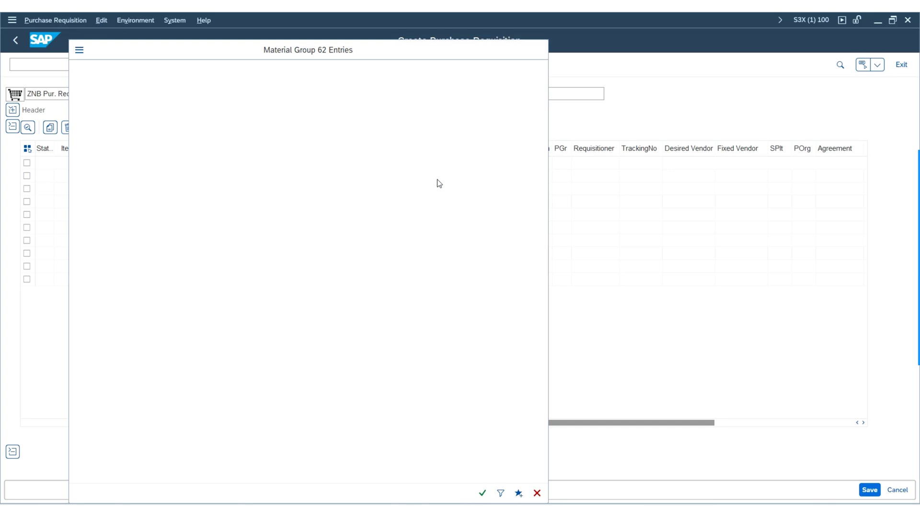
Step: Set the first item's purchasing organization to SUPO, Pur Org - SUK1, from the list of purchasing organizations
click(484, 163)
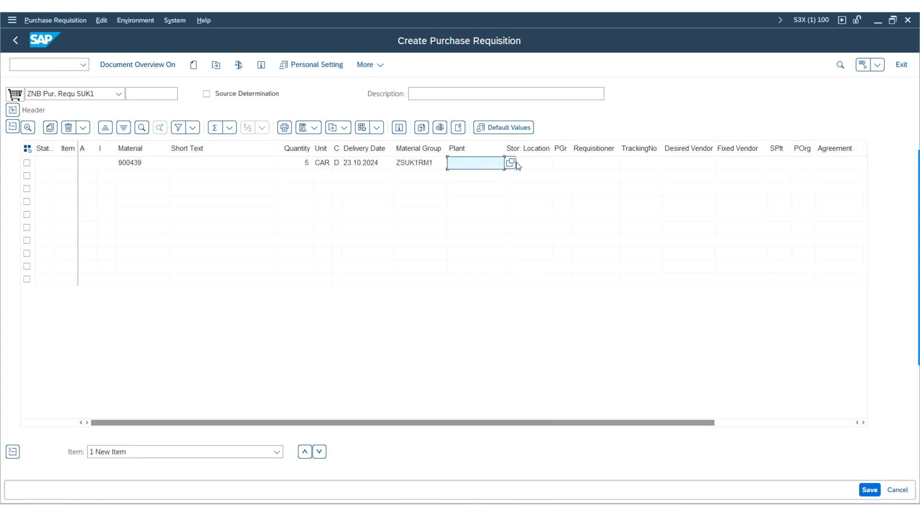
click(530, 166)
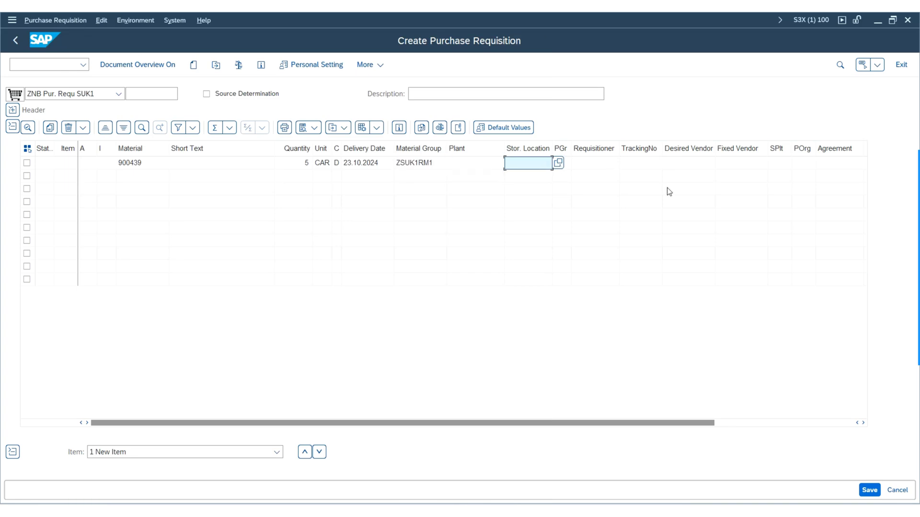
key(Tab)
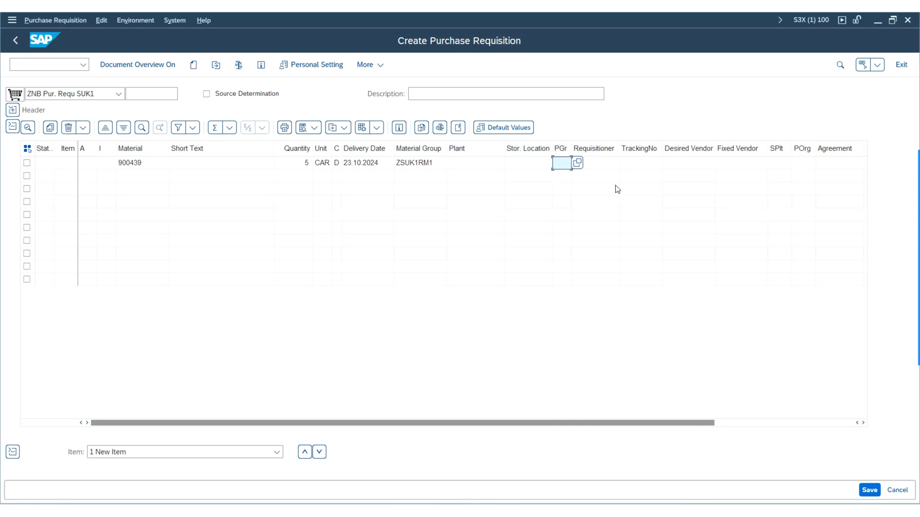
click(807, 164)
click(821, 162)
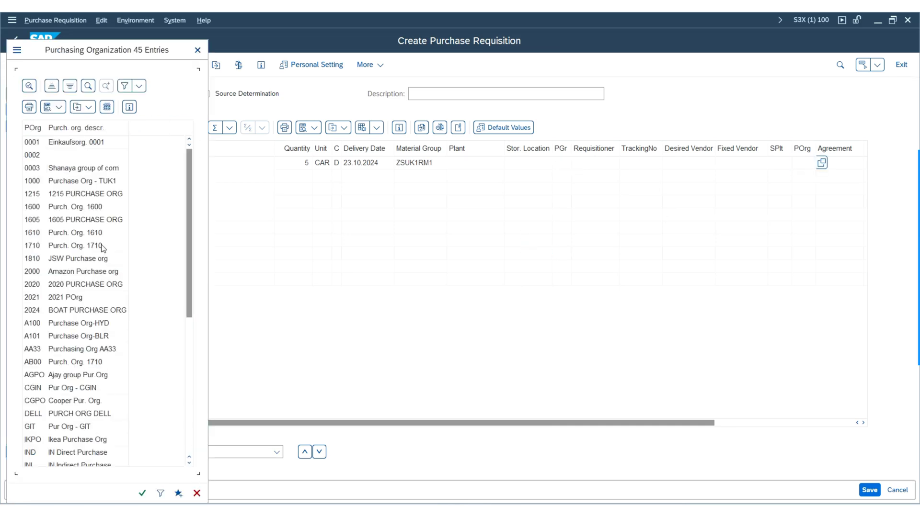
scroll(89, 242, down, 5)
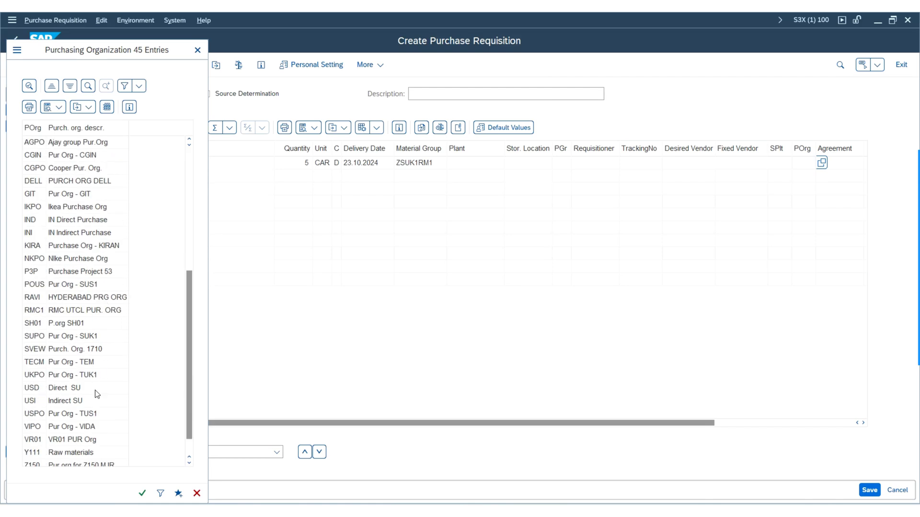
double_click(38, 338)
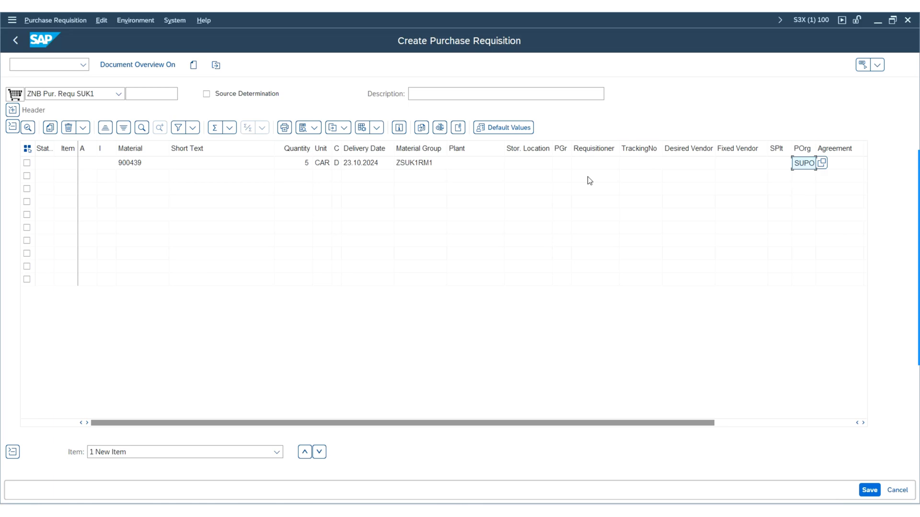
Step: Assign purchasing group 100, UK Pur Grp, to the first item and validate the entries
click(561, 163)
key(F4)
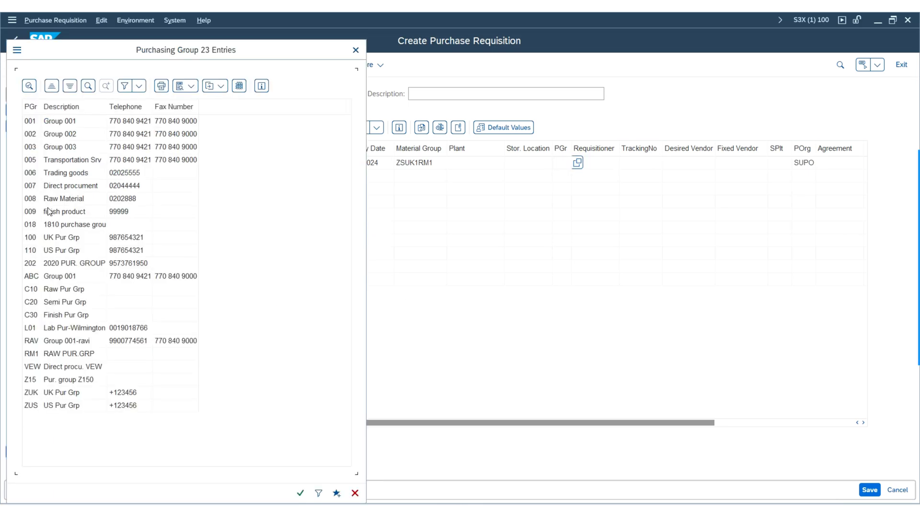
click(48, 239)
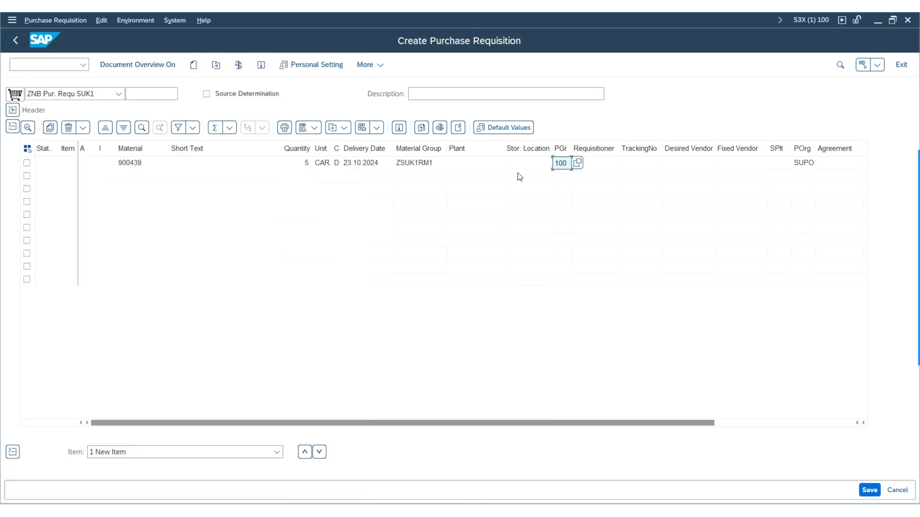
key(Return)
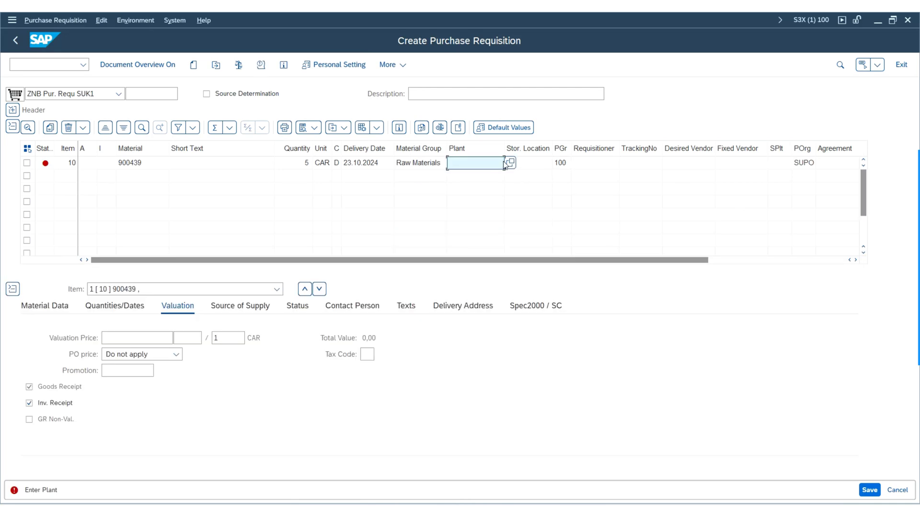
Step: Enter plant SK01 for the steel sheet item and choose UKS1, London Road, as its storage location
text(SK01)
key(Return)
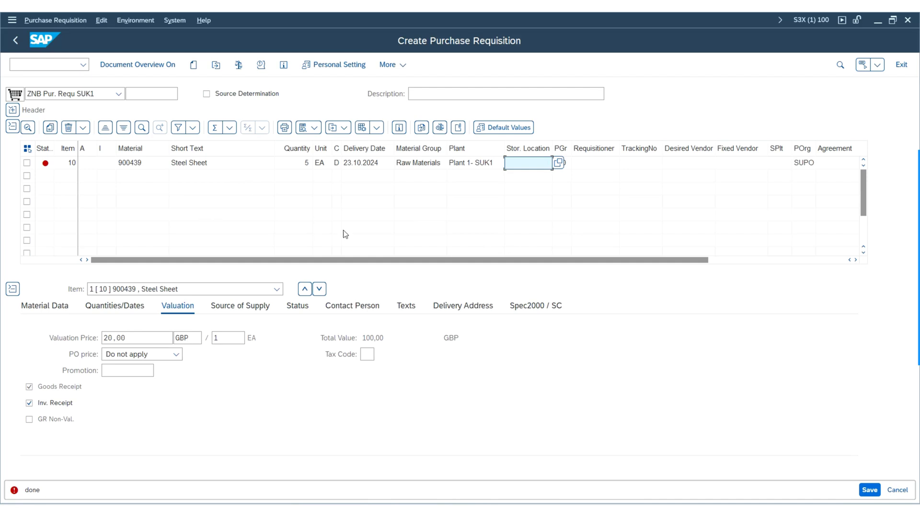
key(Return)
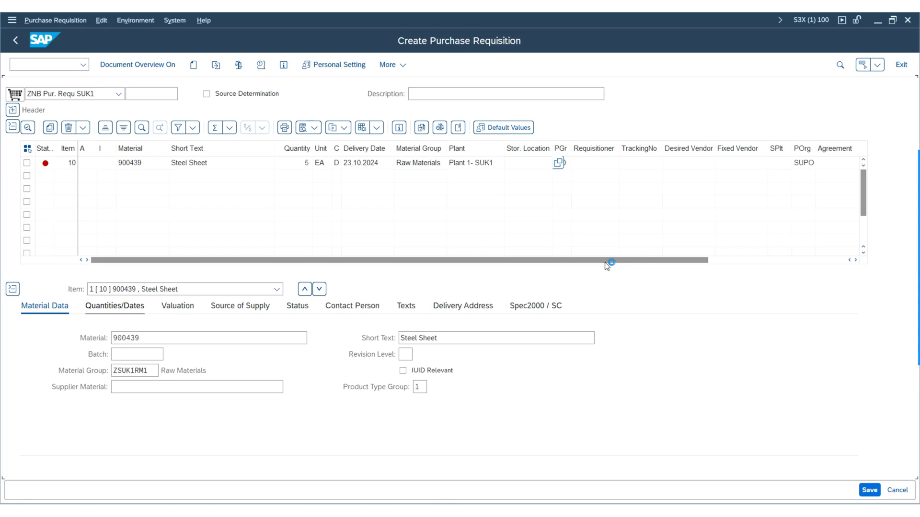
key(F4)
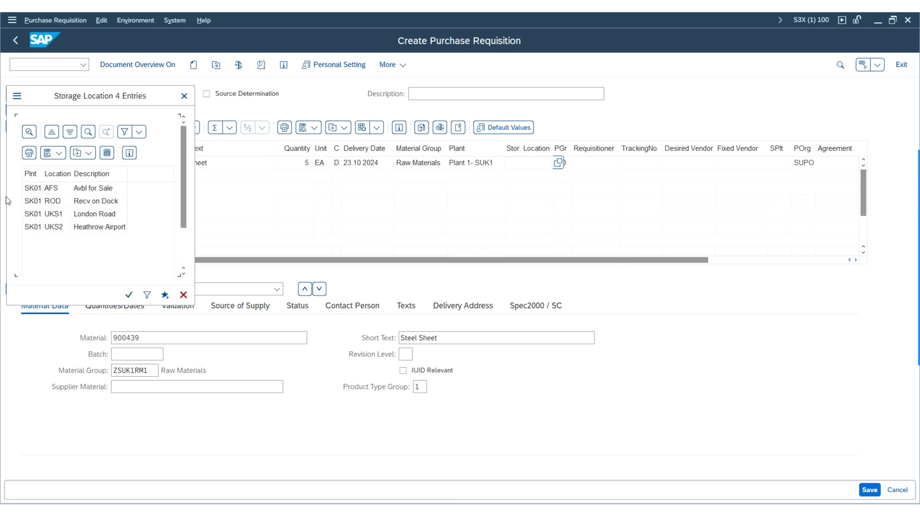
double_click(36, 216)
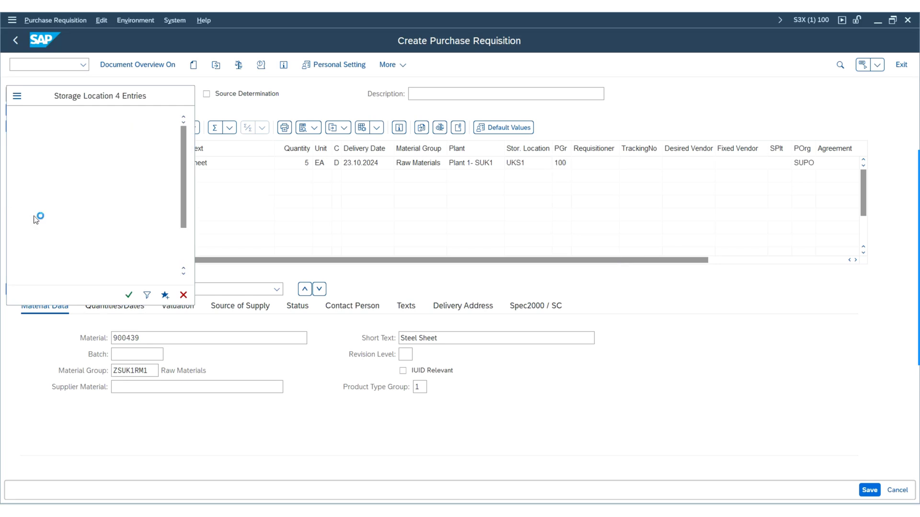
click(348, 190)
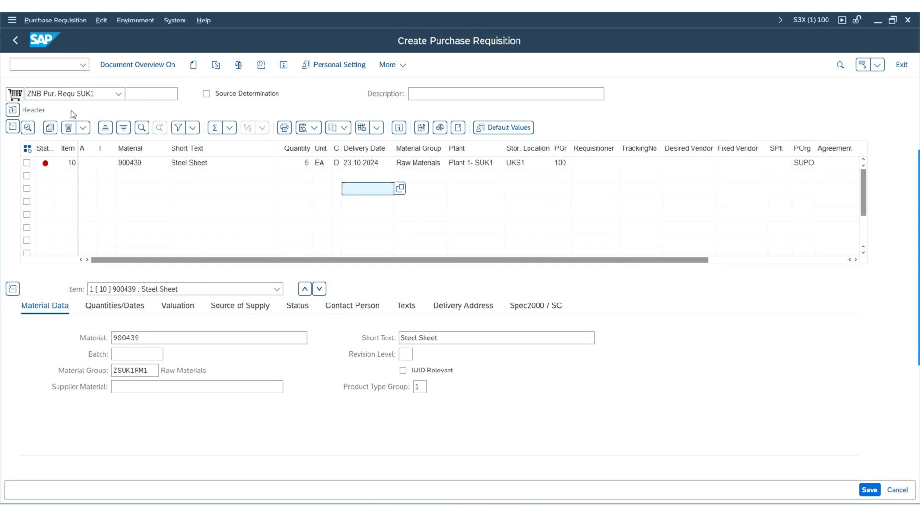
Step: Open the requisition's header description for editing
click(434, 91)
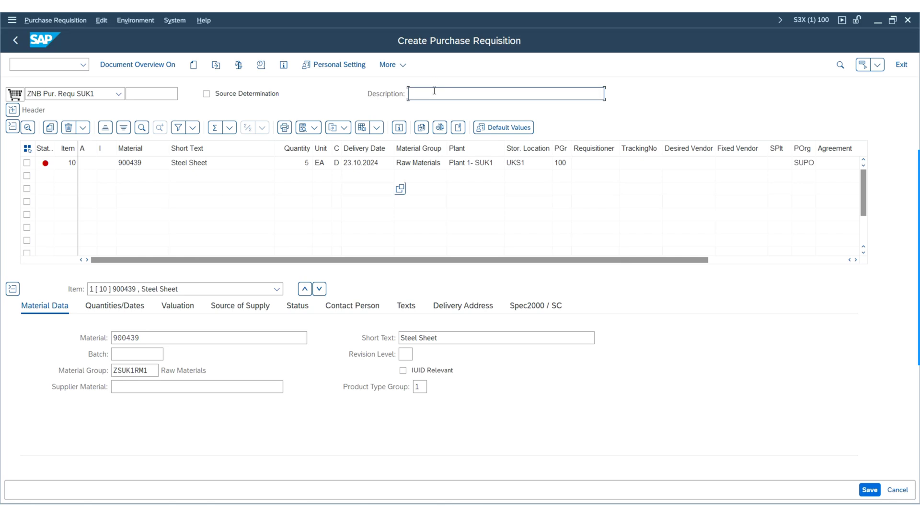